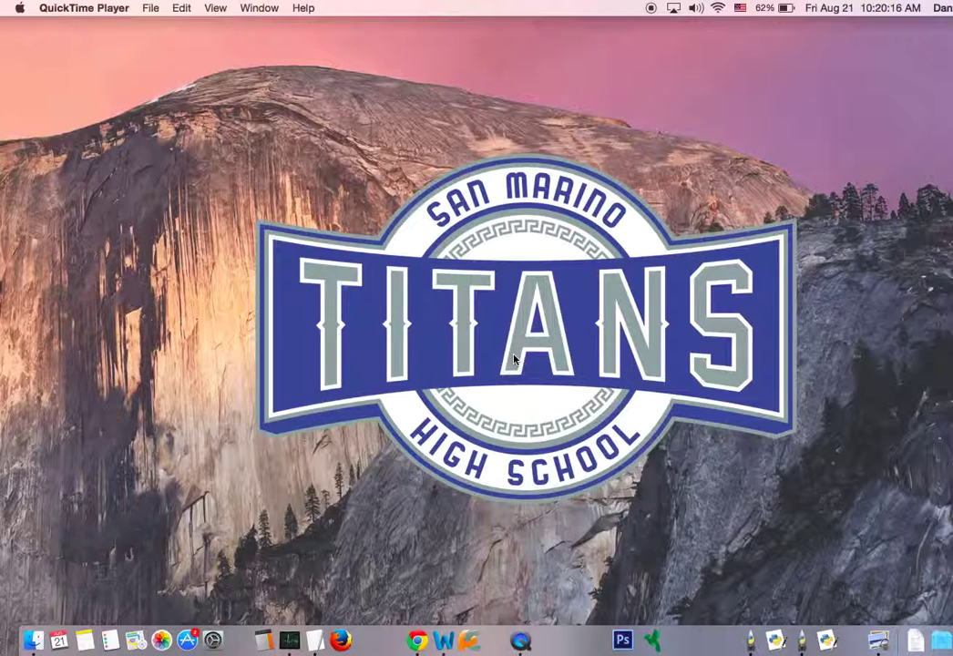
# Launch Chrome and load interactivepython.org.
pyautogui.click(419, 642)
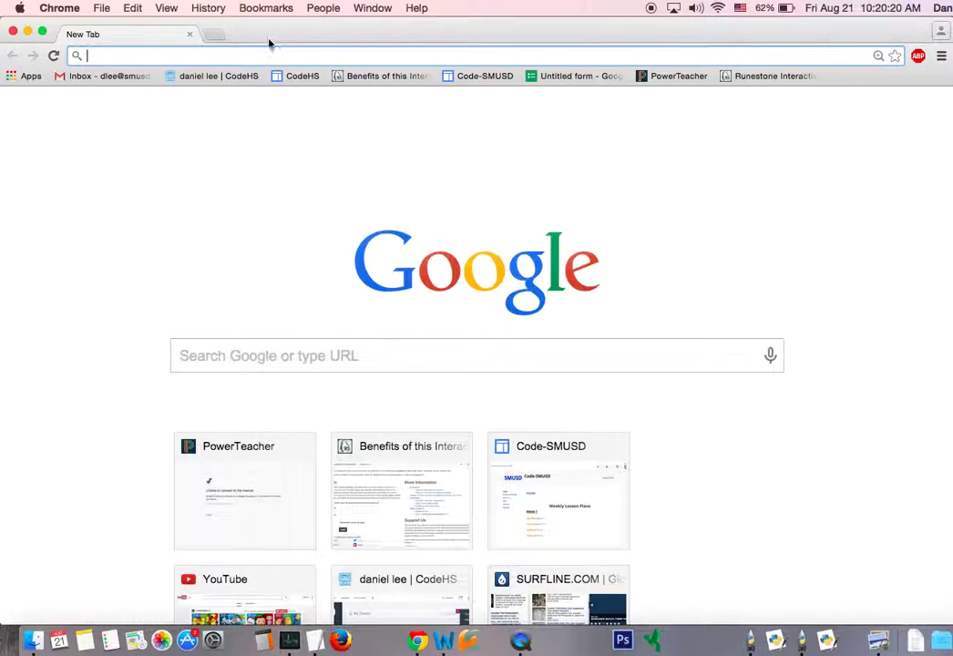
pyautogui.write('interactivepython.org')
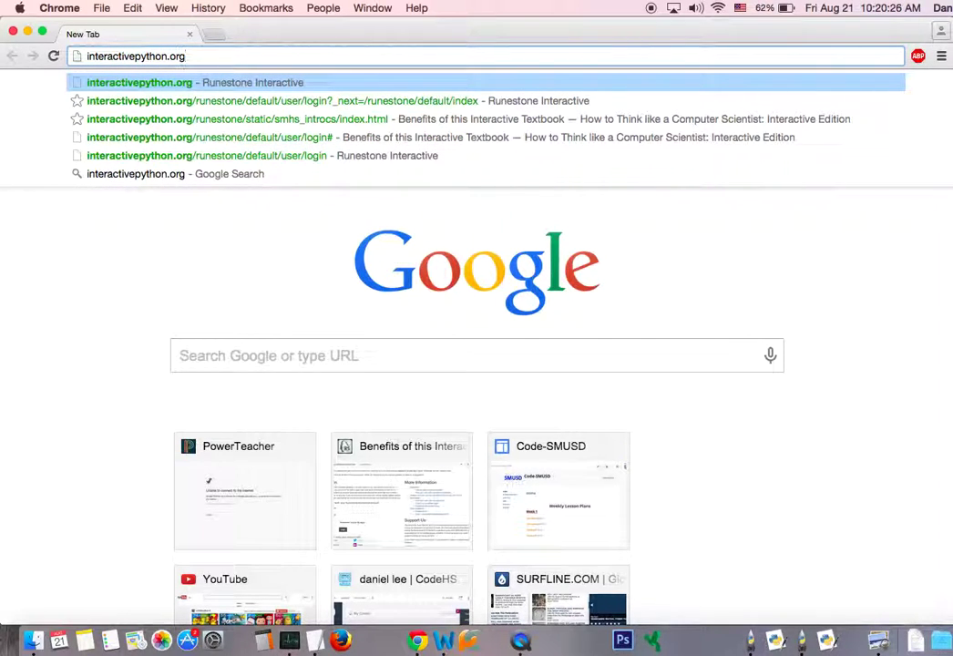
pyautogui.press('Return')
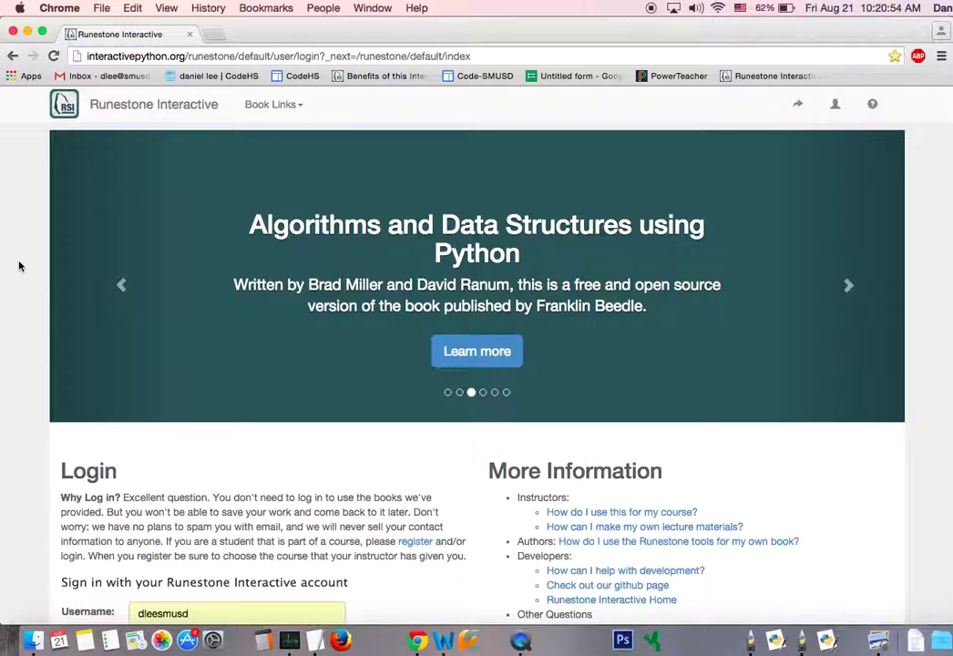
# Open the Register form from the account menu and look over its fields.
pyautogui.click(835, 108)
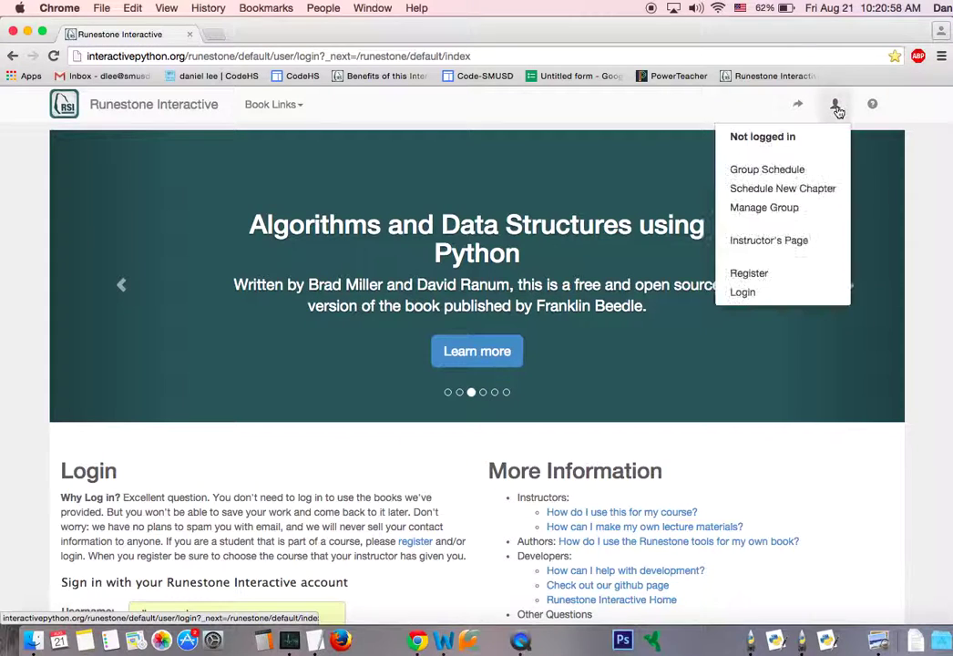
pyautogui.click(767, 274)
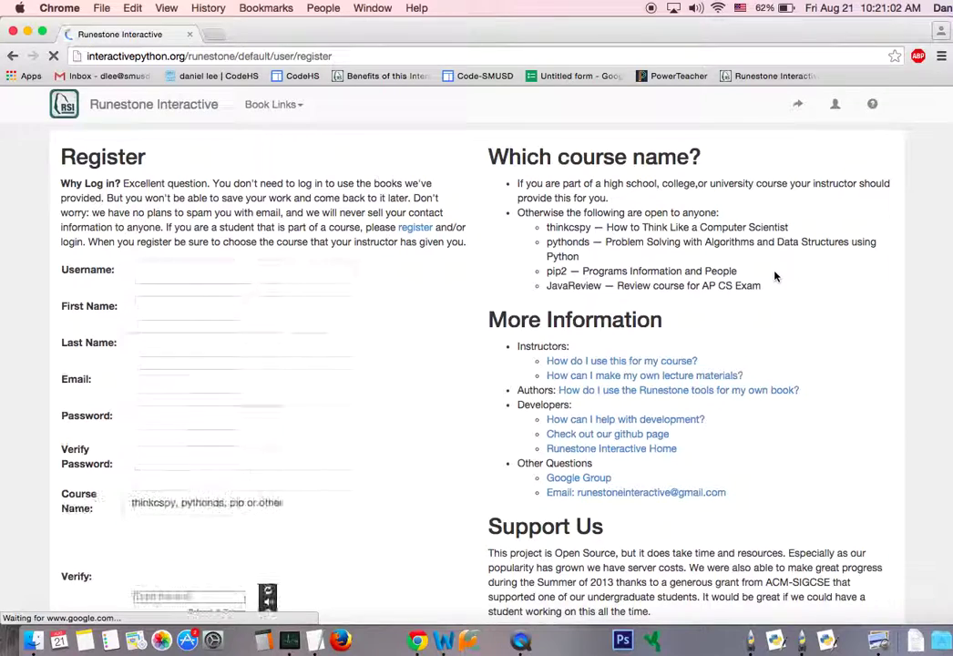
pyautogui.moveTo(349, 210); pyautogui.dragTo(380, 490)
pyautogui.click(380, 490)
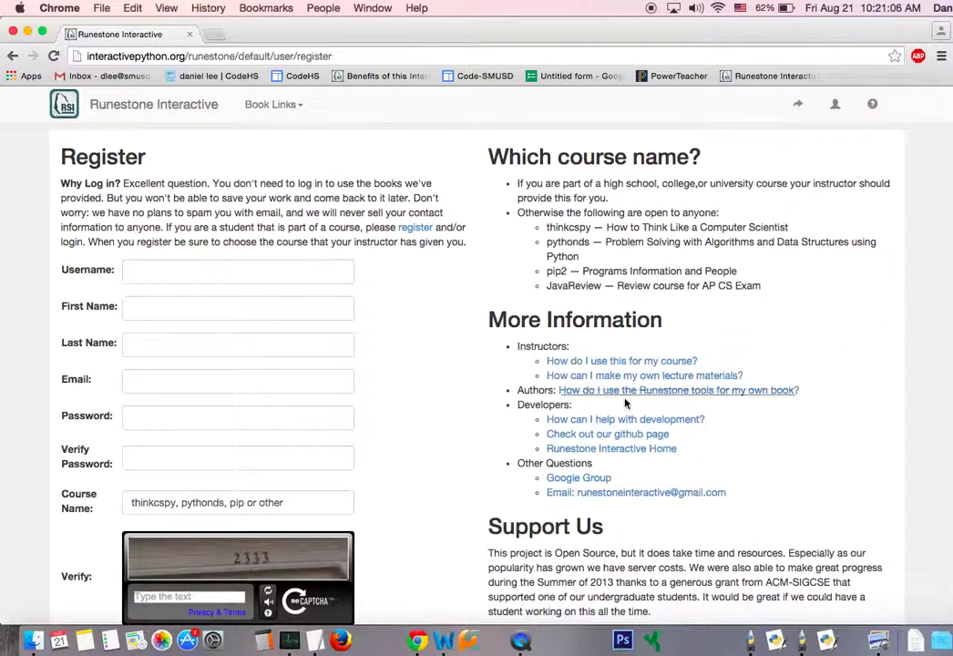
pyautogui.click(158, 390)
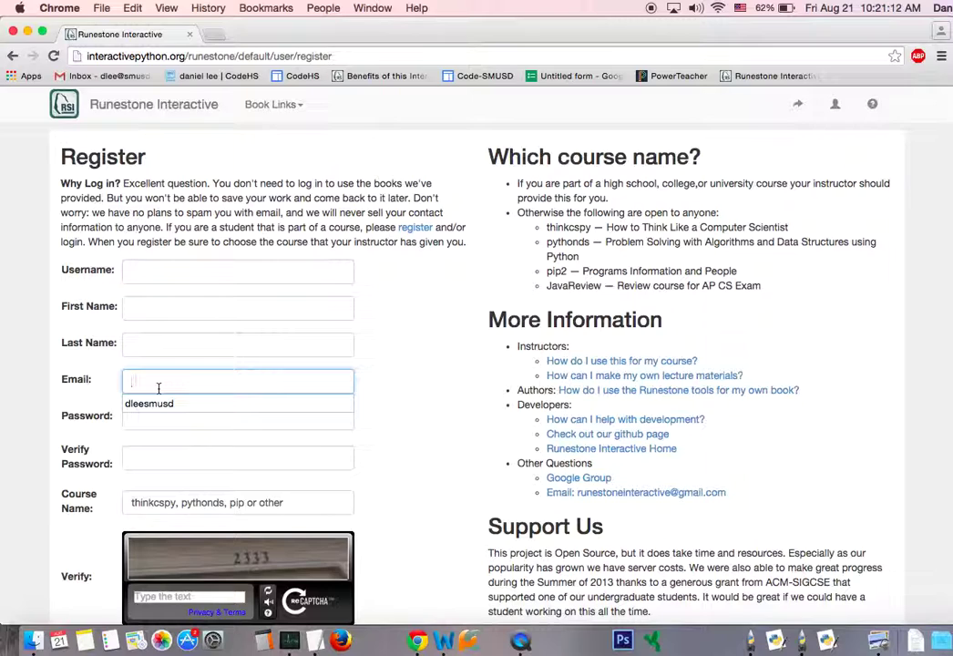
pyautogui.moveTo(63, 328); pyautogui.dragTo(65, 339)
pyautogui.click(155, 487)
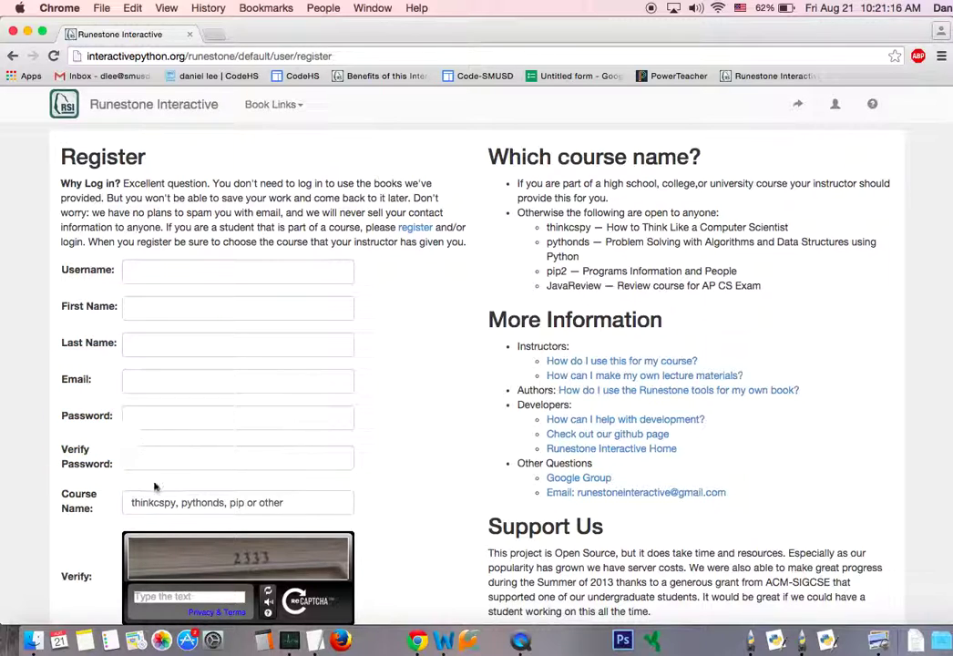
# Replace the placeholder course name with smhs_introcs.
pyautogui.tripleClick(162, 507)
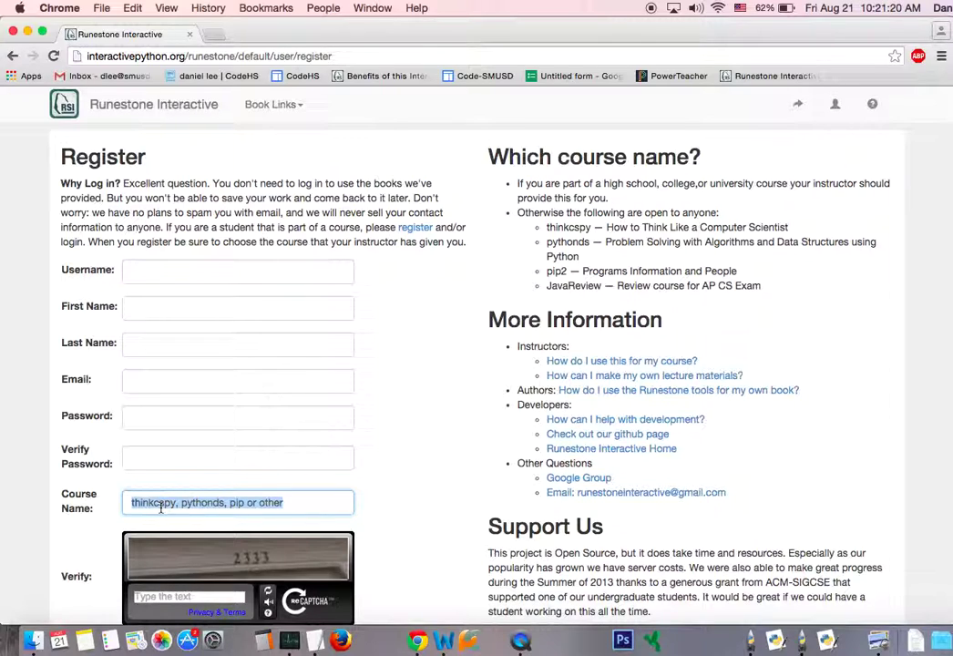
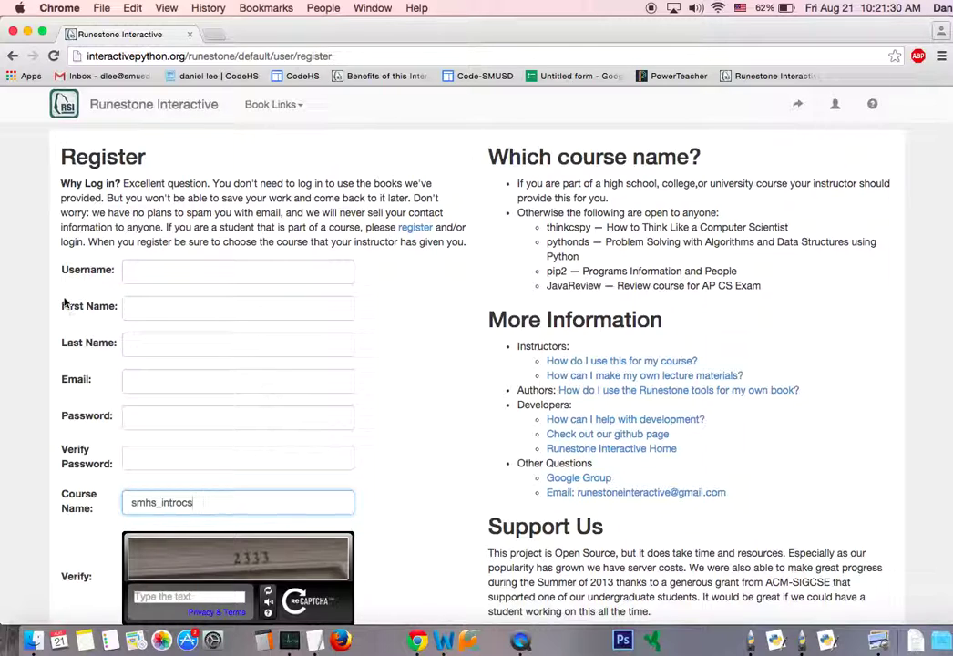
pyautogui.moveTo(60, 301); pyautogui.dragTo(115, 473)
pyautogui.click(115, 473)
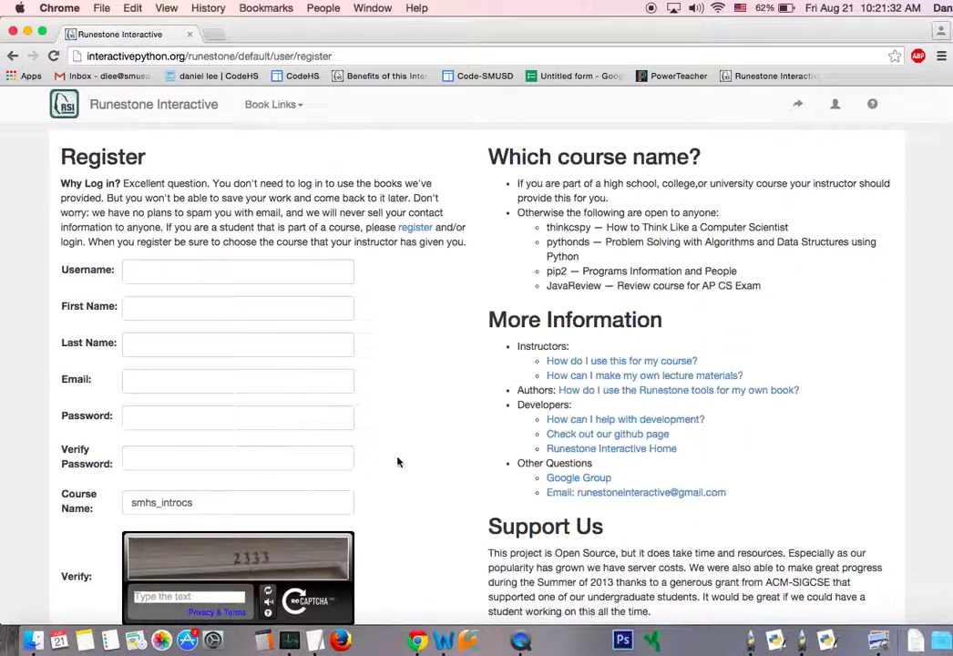
pyautogui.scroll(-3, 401, 466)
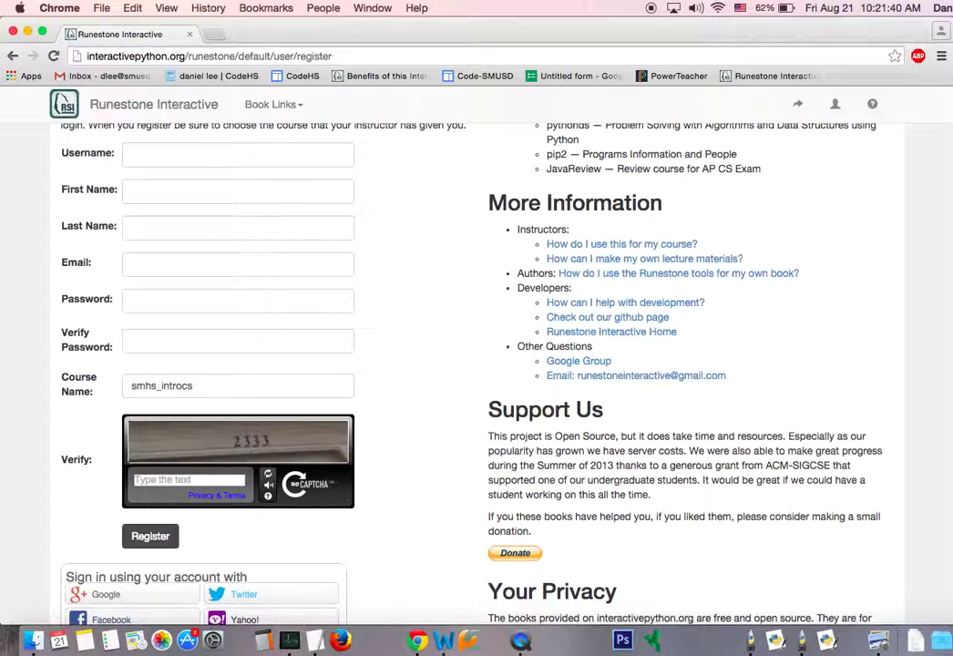
# Enter 2333 as the captcha verification text.
pyautogui.click(204, 480)
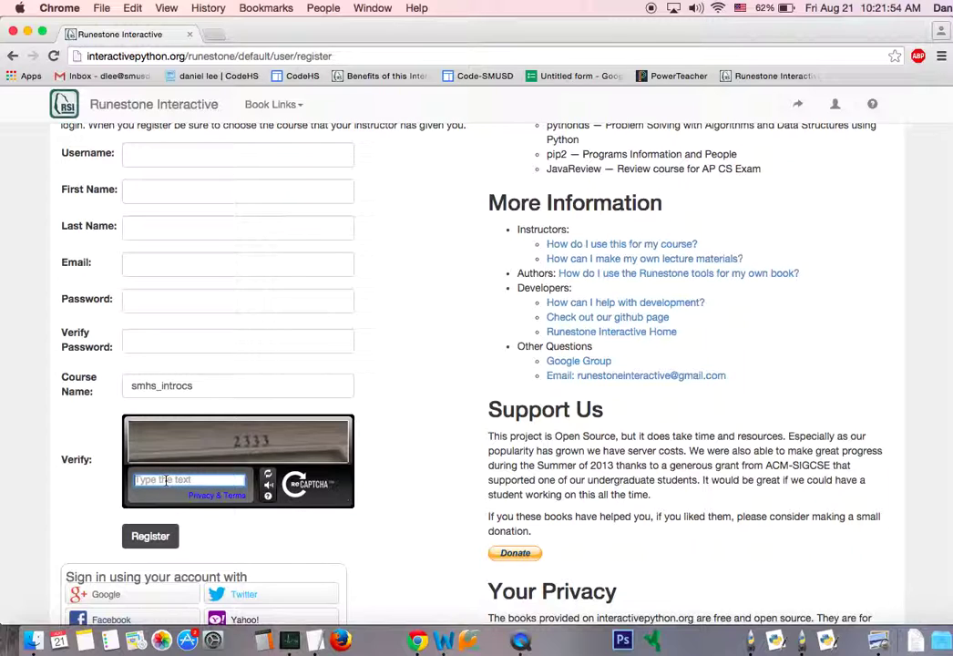
pyautogui.write('2333')
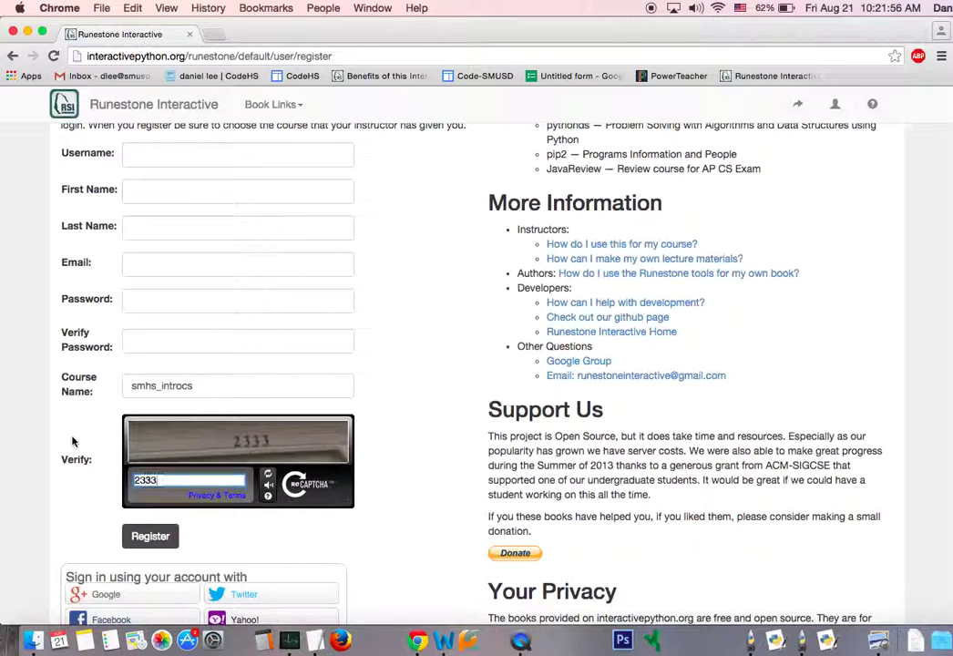
pyautogui.click(84, 460)
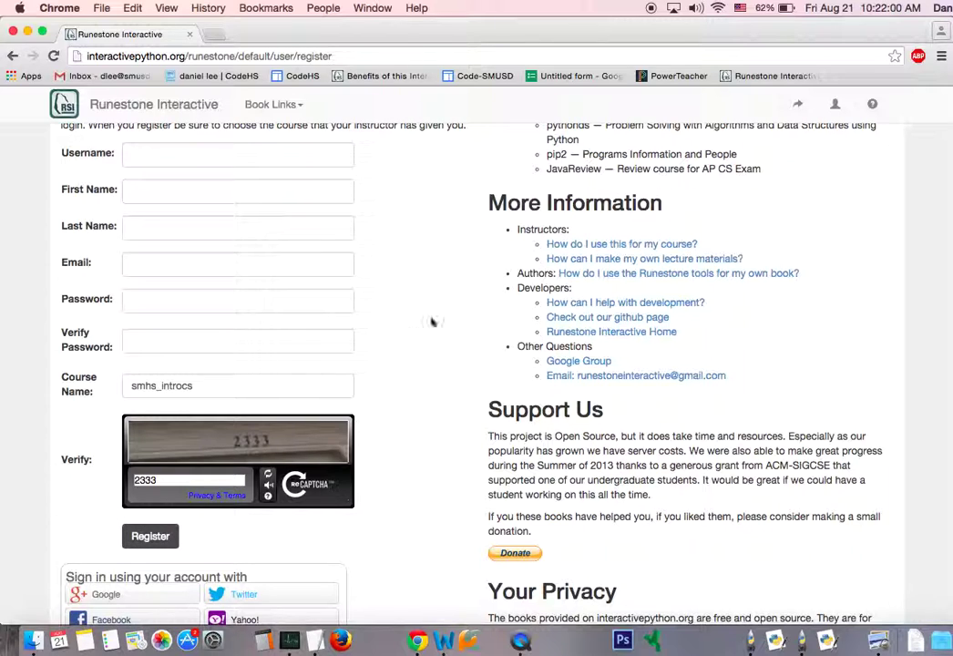
# Log in through Instructor's Page with the saved username, remembered for 30 days.
pyautogui.click(831, 107)
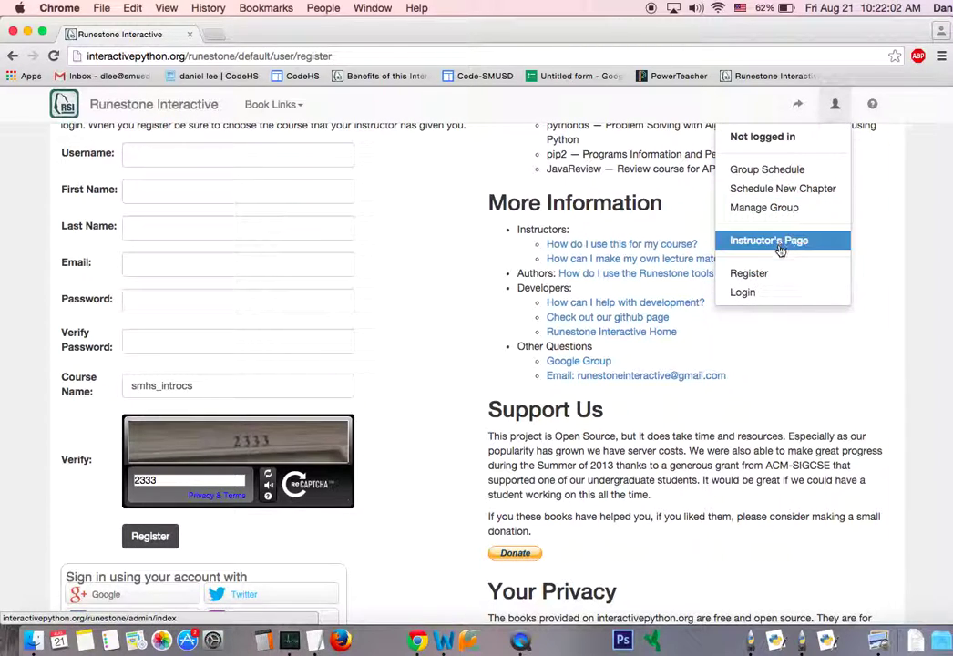
pyautogui.click(759, 293)
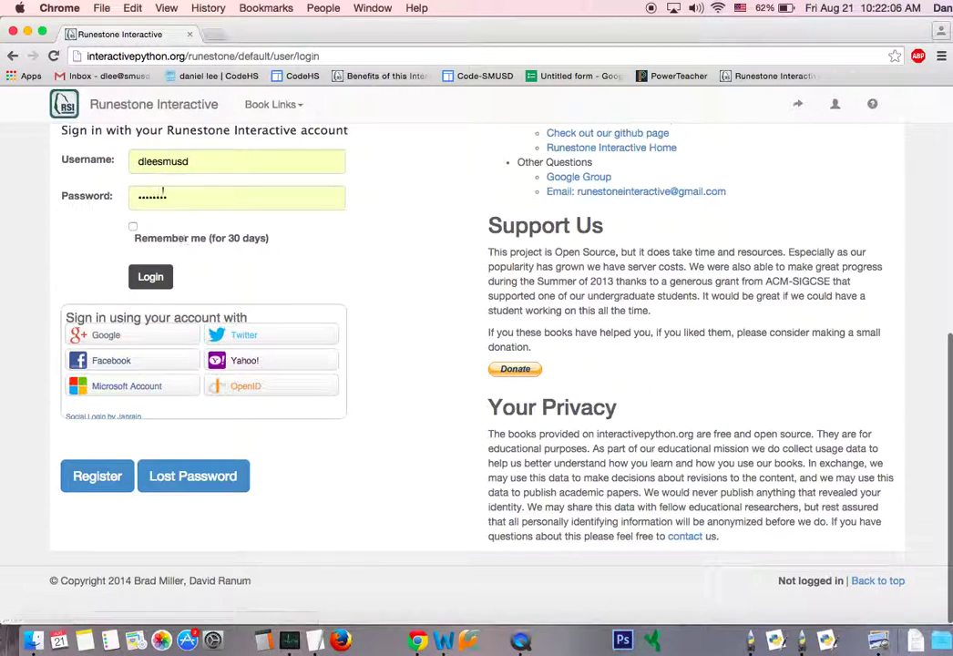
pyautogui.click(148, 160)
pyautogui.click(133, 226)
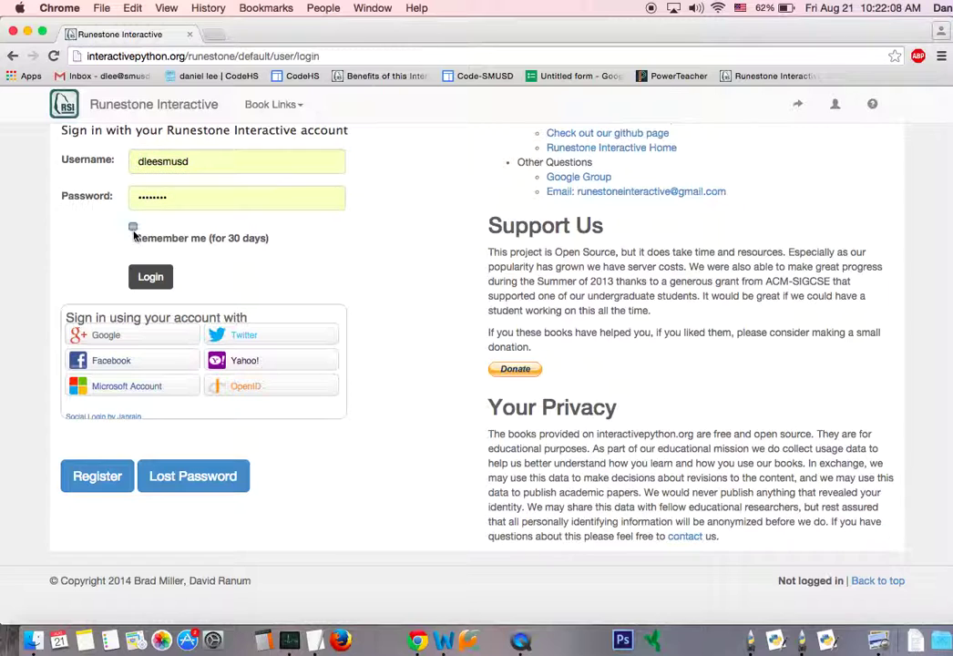
pyautogui.click(150, 278)
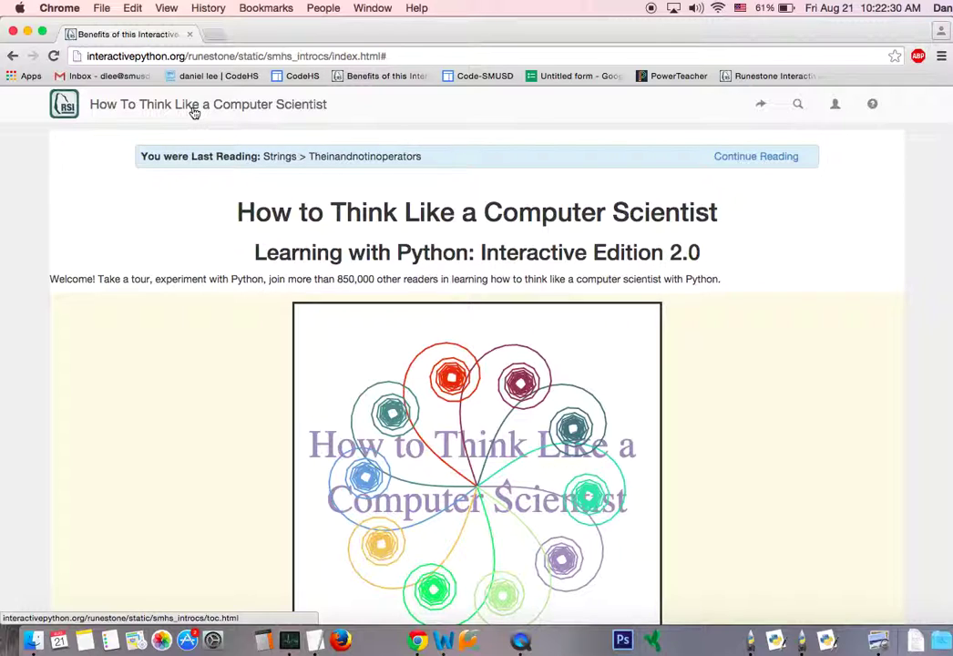
# Show the Table of Contents and browse the Week #1 assignments and chapter list.
pyautogui.click(194, 111)
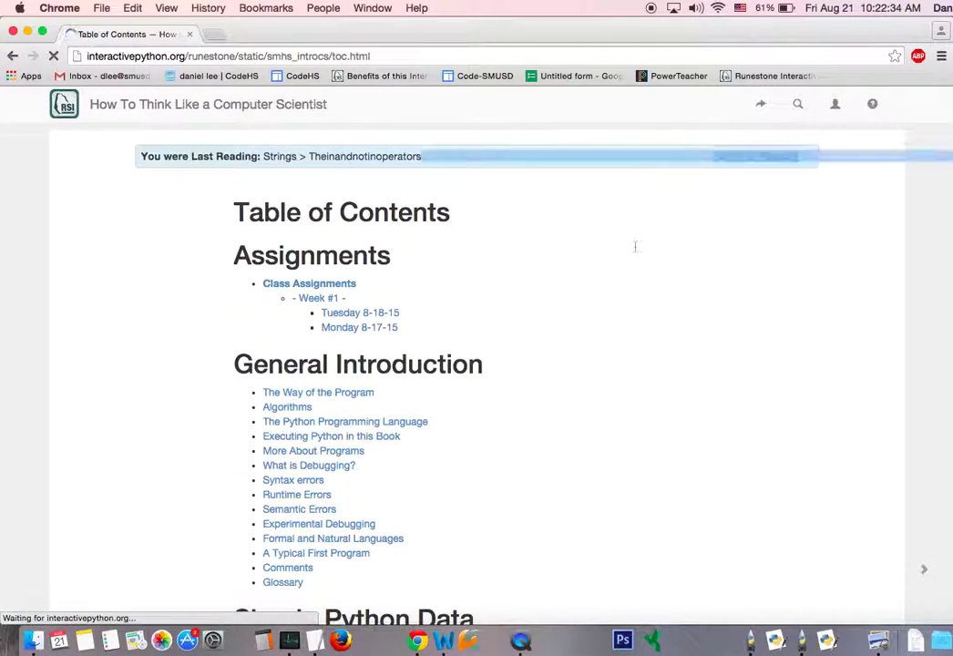
pyautogui.scroll(-5, 827, 395)
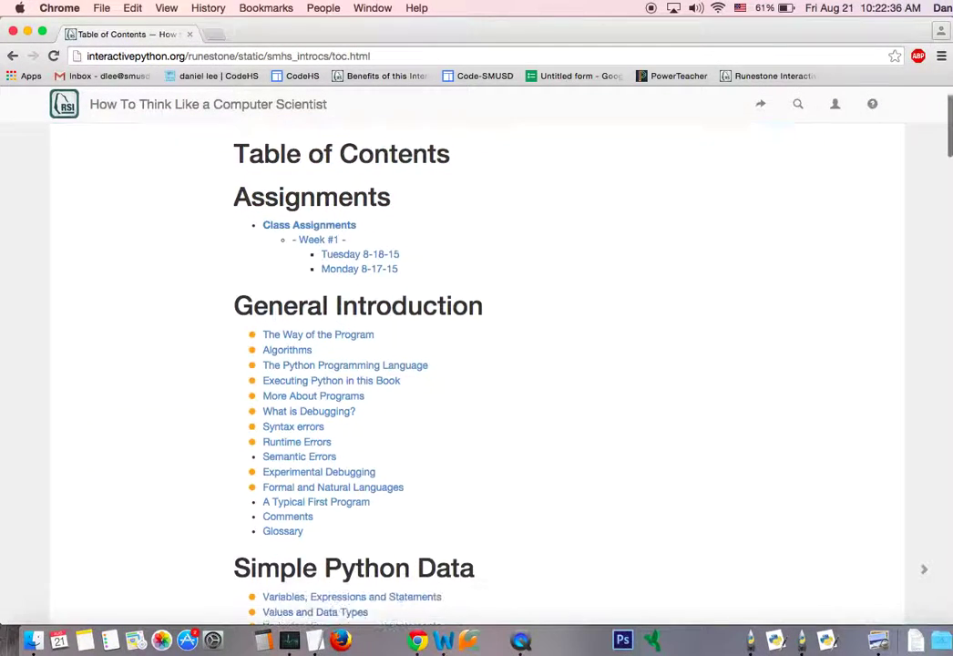
pyautogui.scroll(-7, 476, 373)
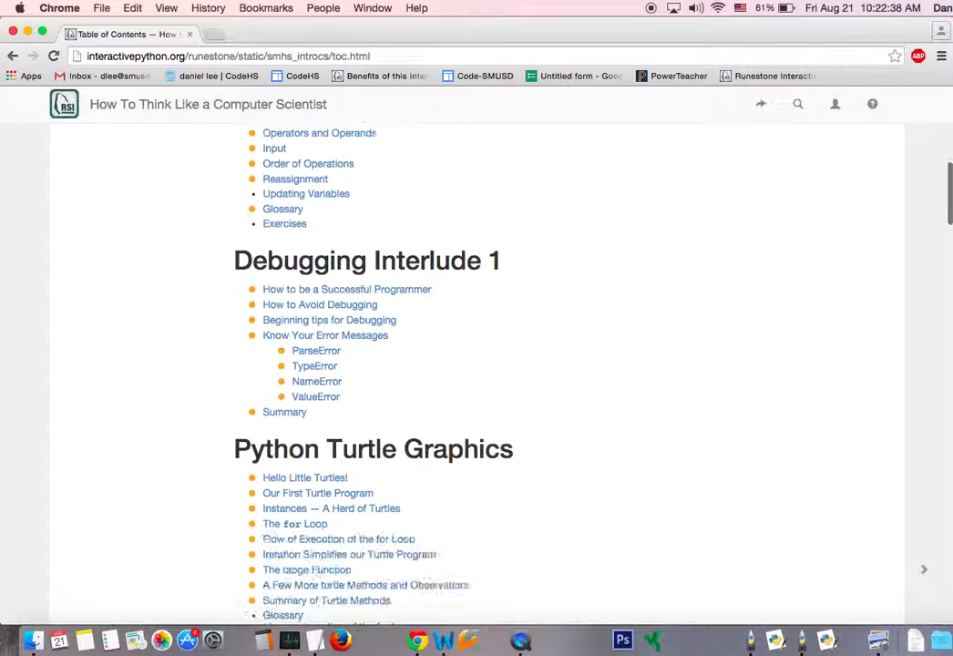
pyautogui.scroll(7, 476, 374)
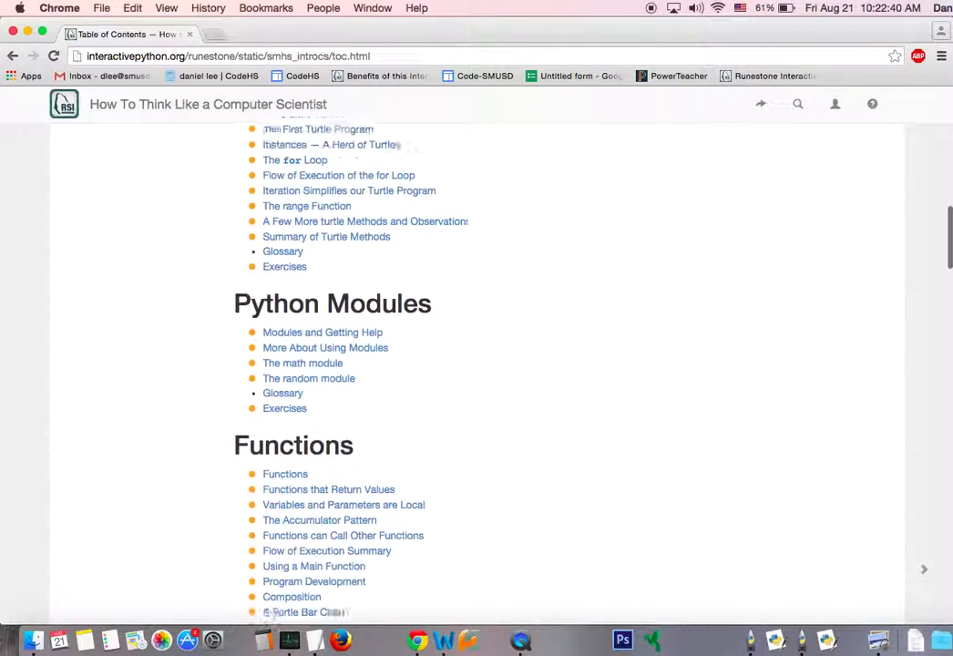
pyautogui.scroll(5, 270, 615)
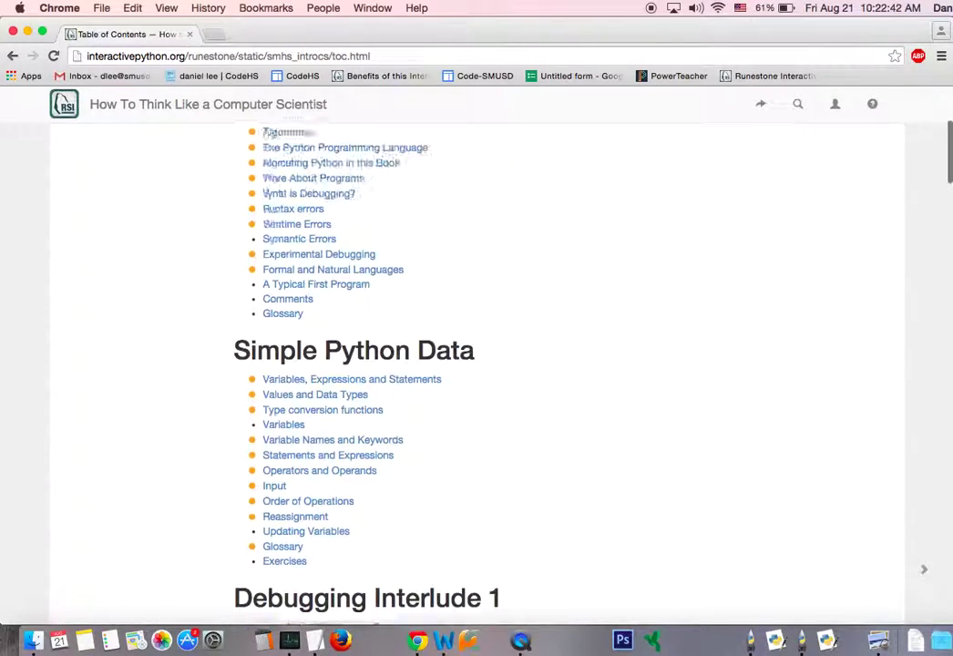
pyautogui.scroll(1, 270, 616)
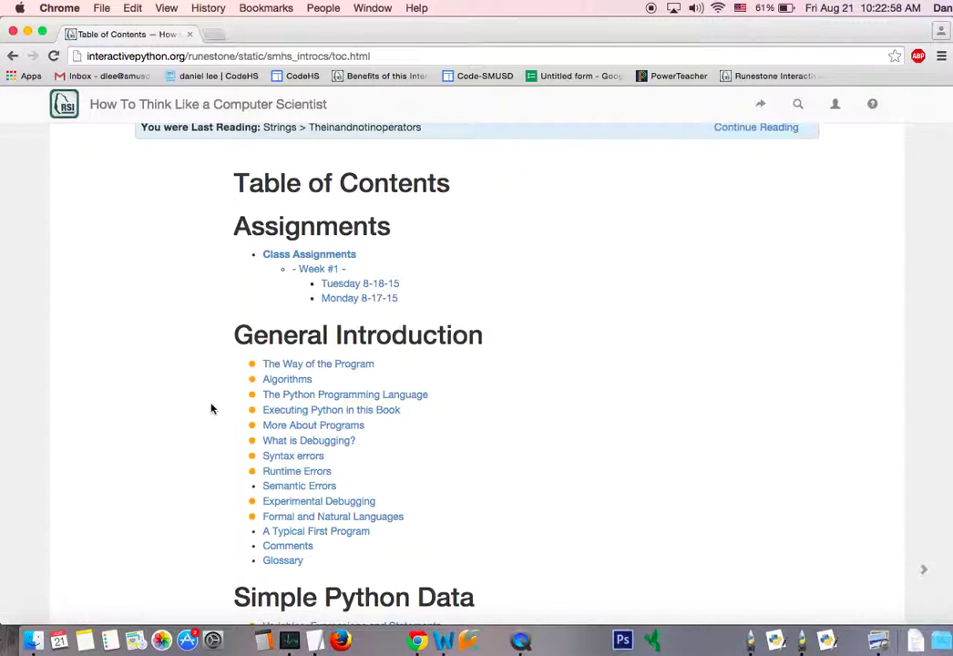
pyautogui.click(292, 446)
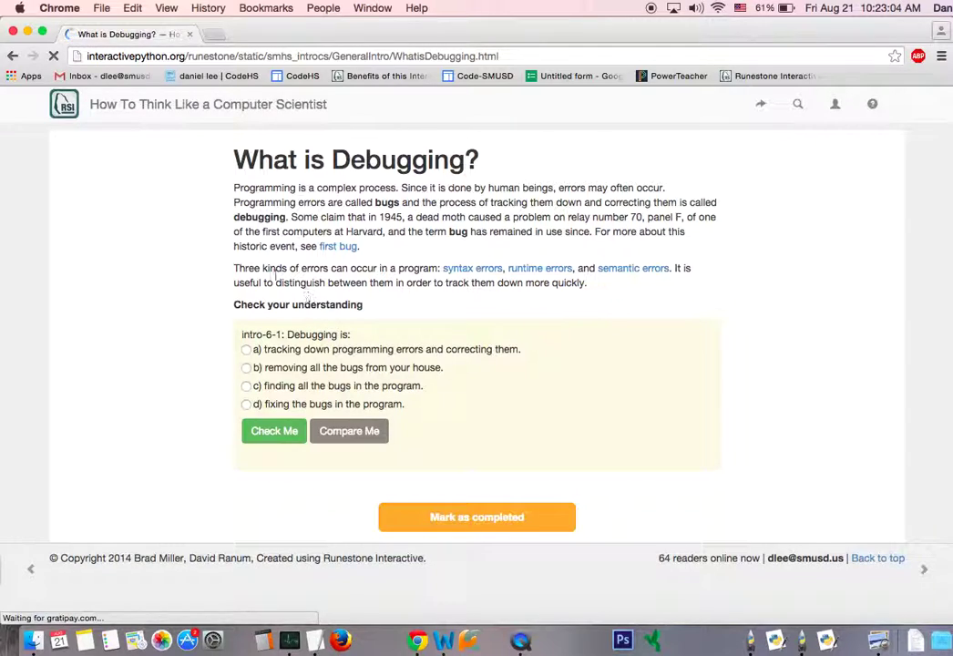
pyautogui.moveTo(239, 232); pyautogui.dragTo(286, 212)
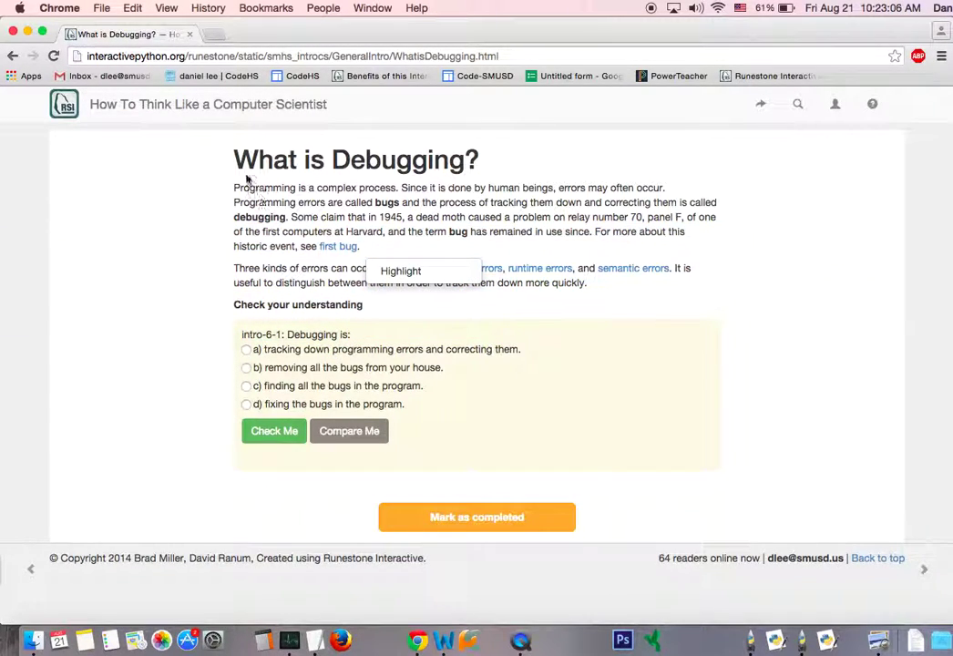
pyautogui.moveTo(208, 150); pyautogui.dragTo(482, 314)
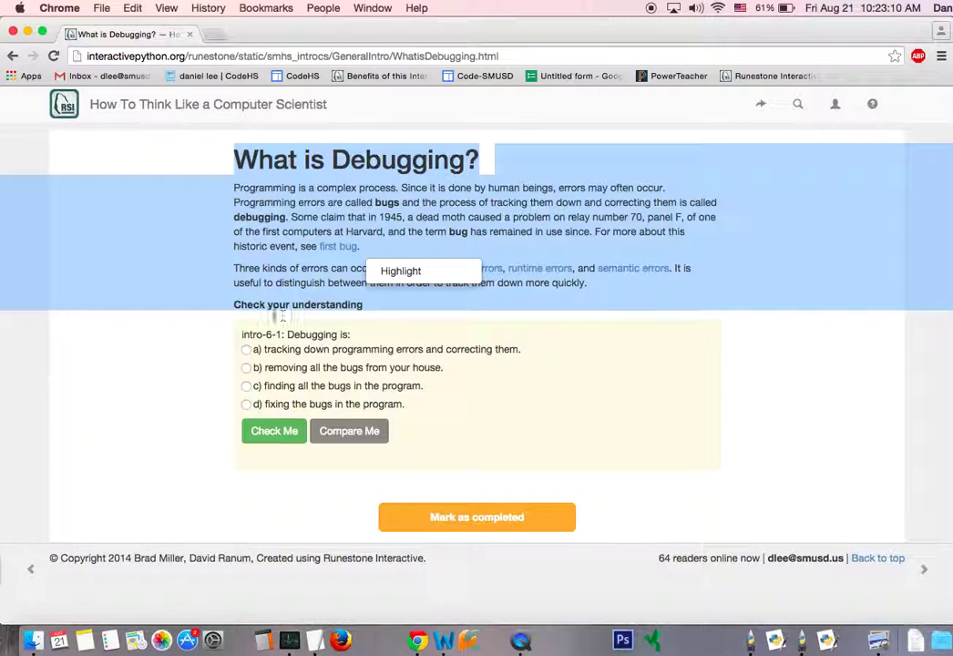
pyautogui.click(292, 273)
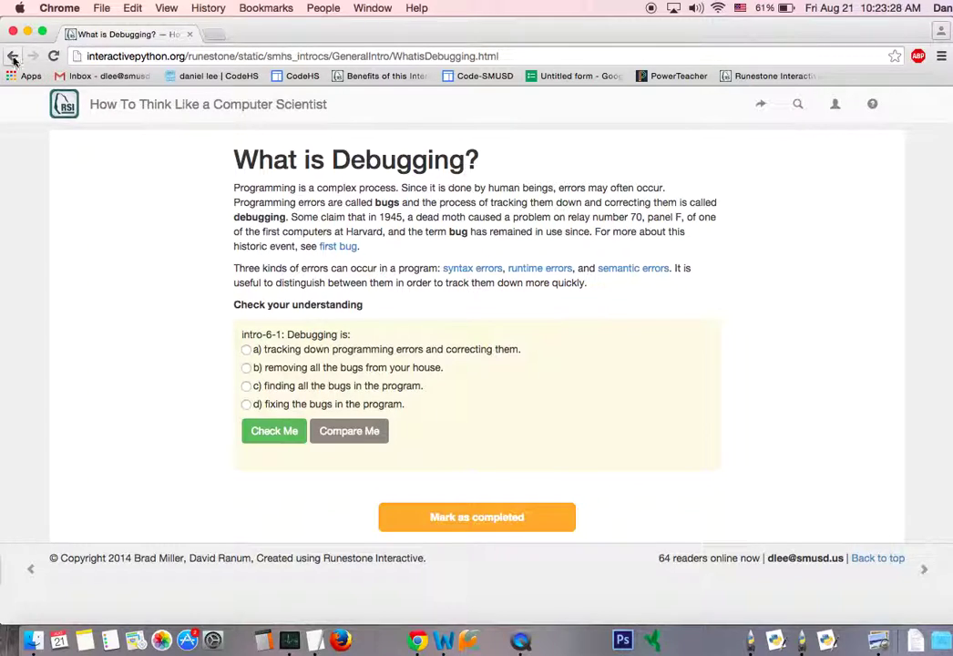
# Return to the Table of Contents and open The for Loop lesson.
pyautogui.click(13, 56)
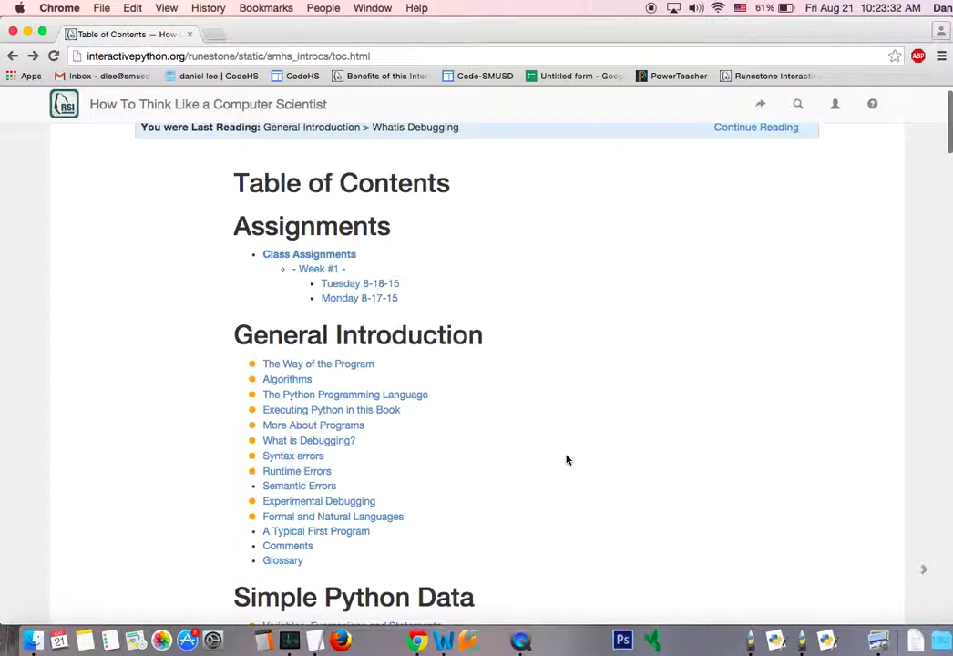
pyautogui.scroll(-10, 566, 460)
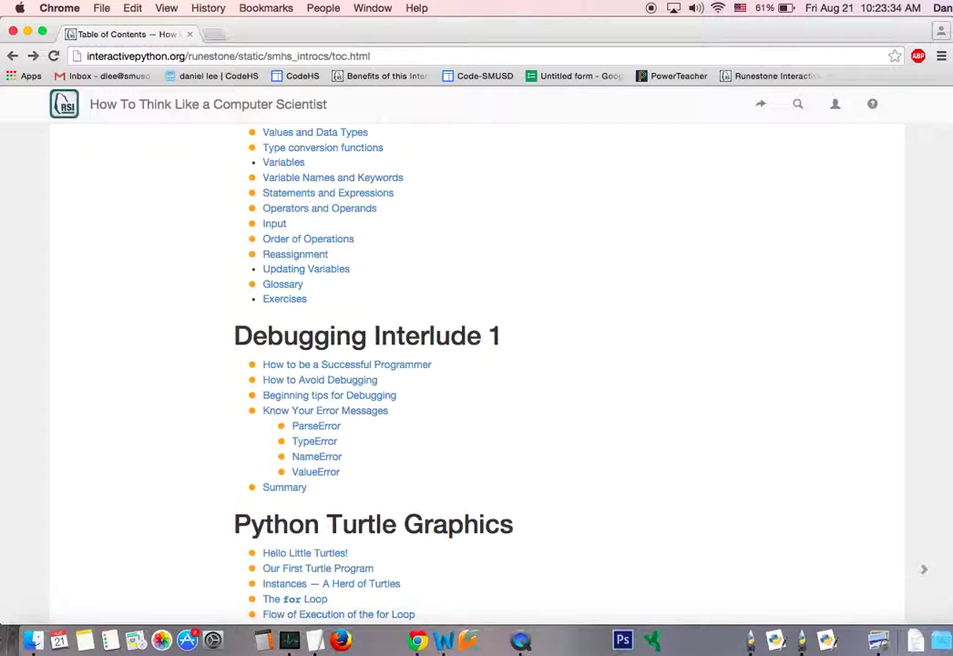
pyautogui.scroll(-4, 368, 393)
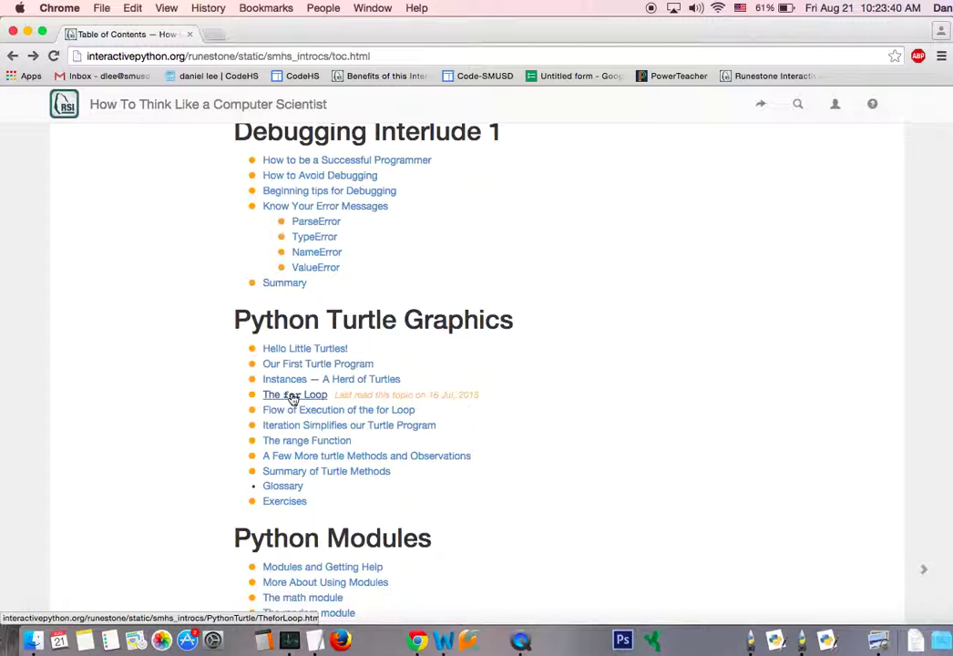
pyautogui.click(291, 397)
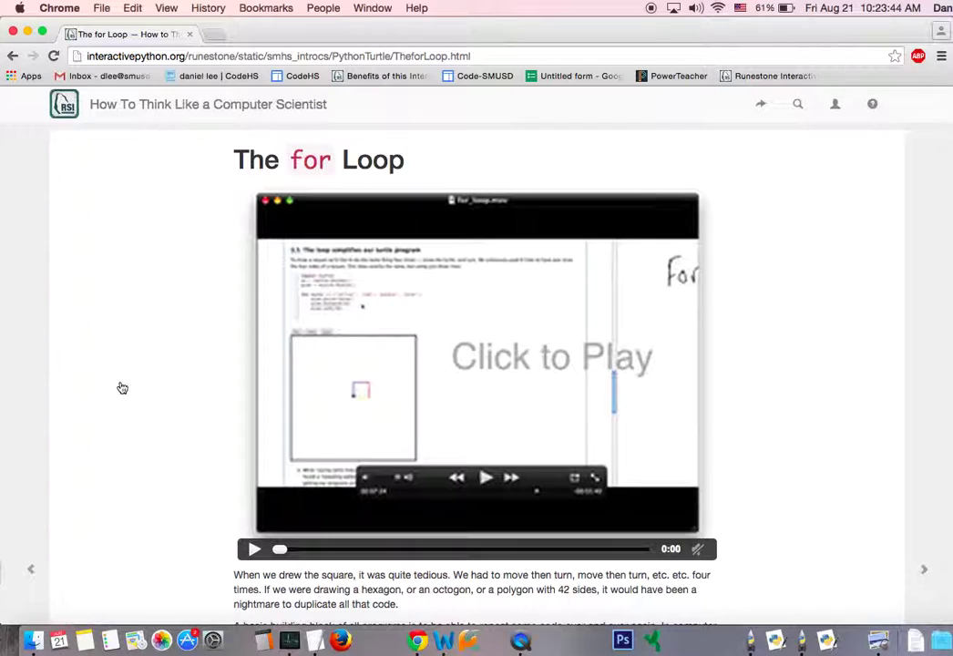
# Bring the ActiveCode 1 party-invitation example into view and select its print line.
pyautogui.scroll(-3, 122, 388)
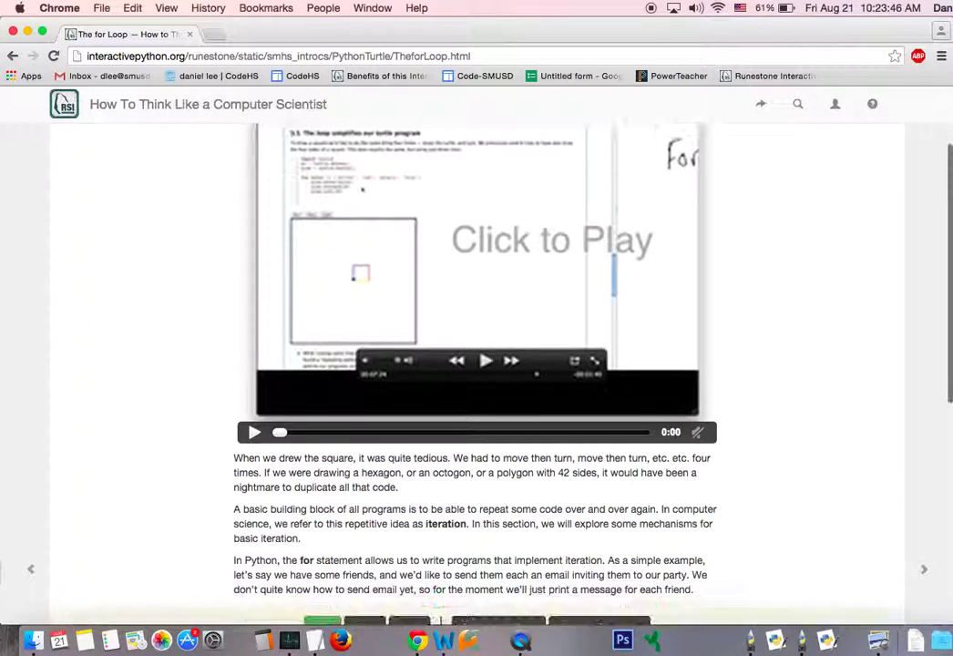
pyautogui.scroll(-10, 122, 388)
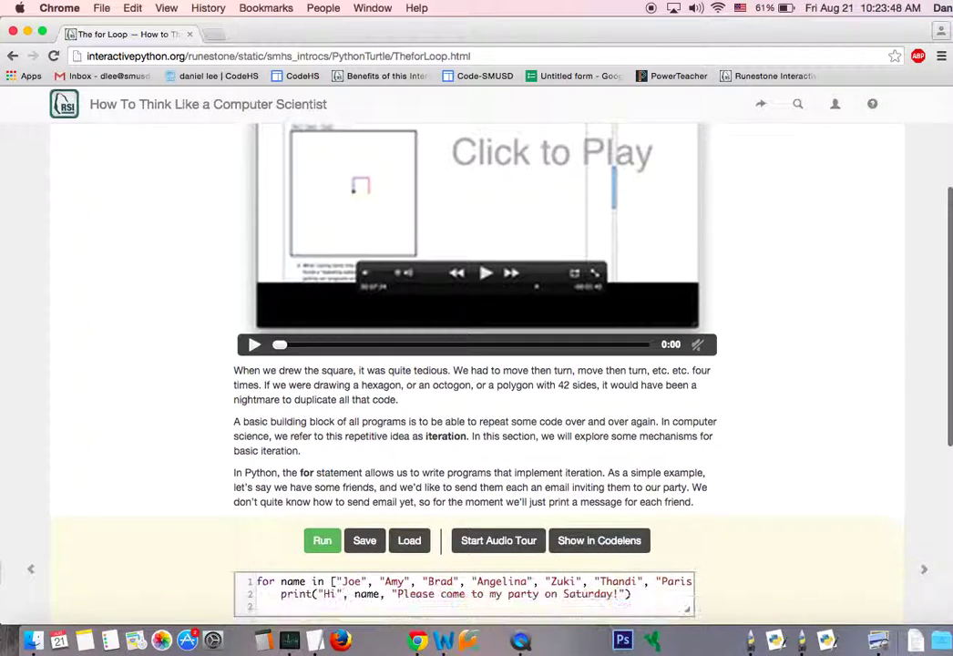
pyautogui.scroll(-2, 273, 282)
pyautogui.scroll(2, 273, 282)
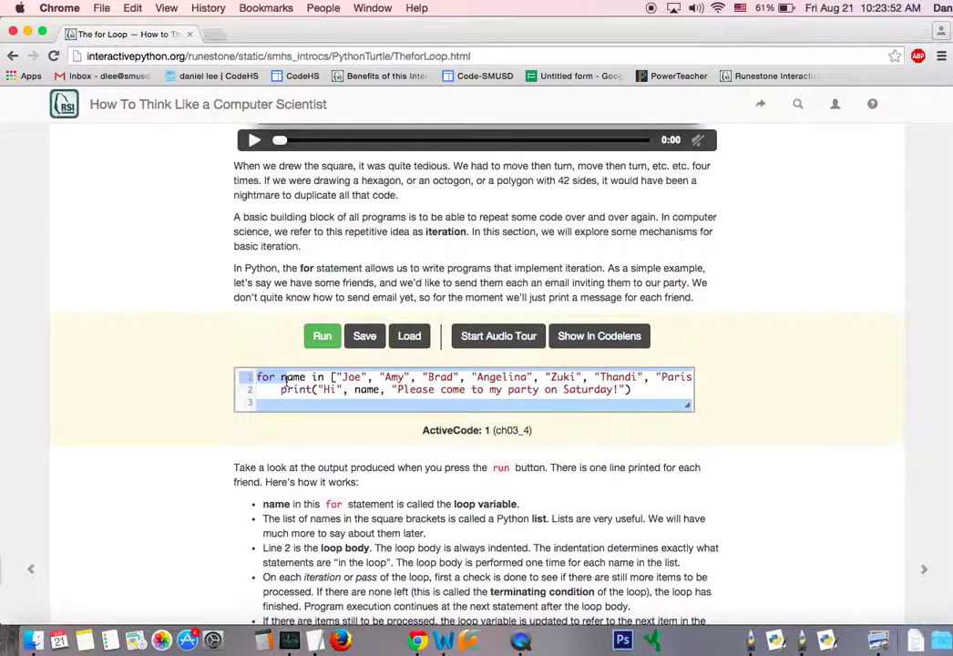
pyautogui.hotkey('ctrl', 'a')
pyautogui.moveTo(398, 392); pyautogui.dragTo(642, 391)
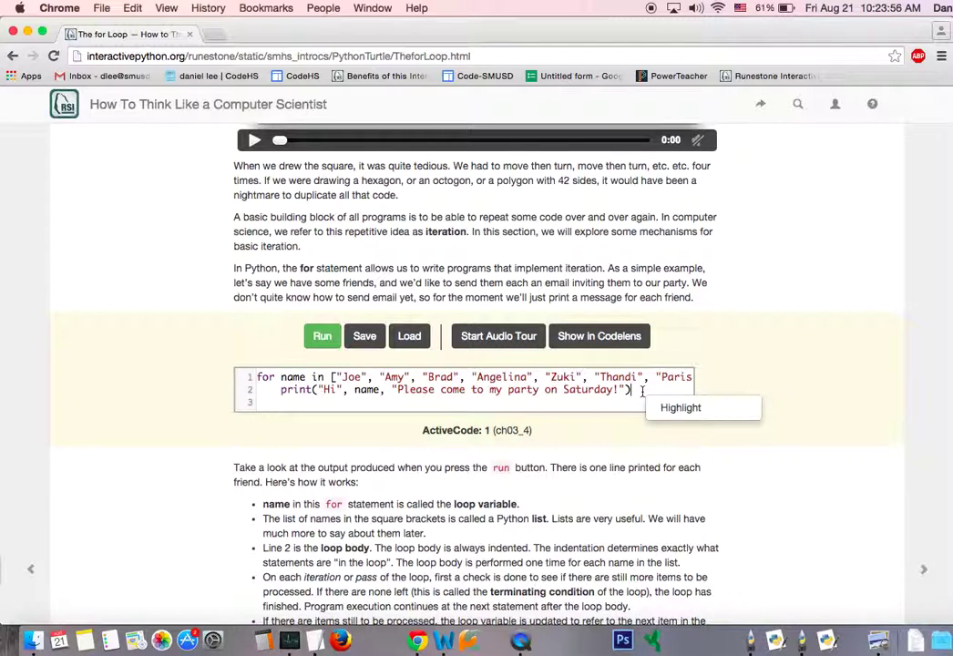
# Run ActiveCode 1 to print seven party invitations, then select the output and code.
pyautogui.click(323, 339)
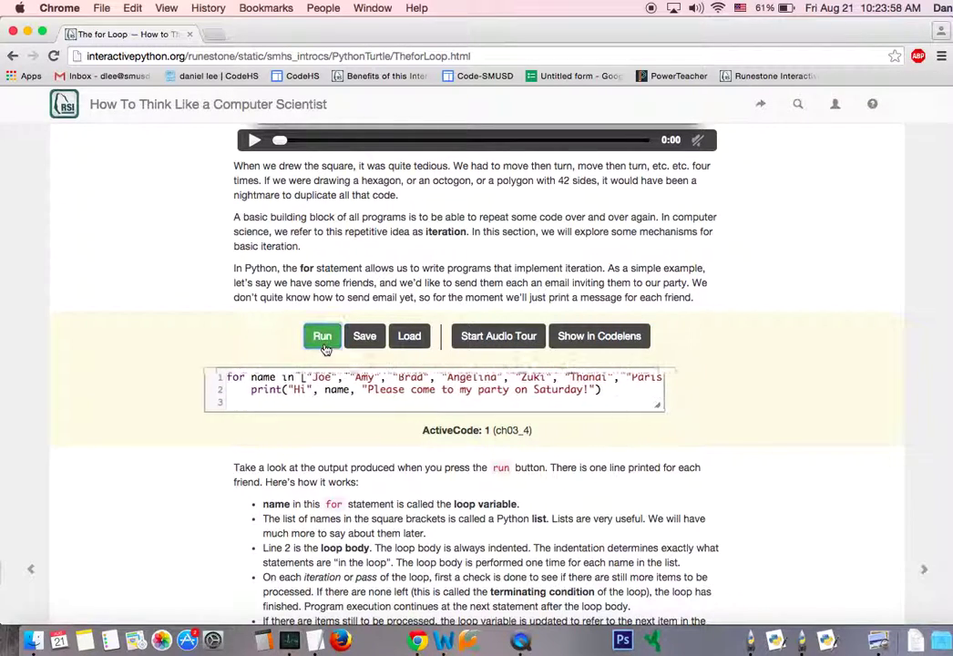
pyautogui.moveTo(581, 381); pyautogui.dragTo(844, 466)
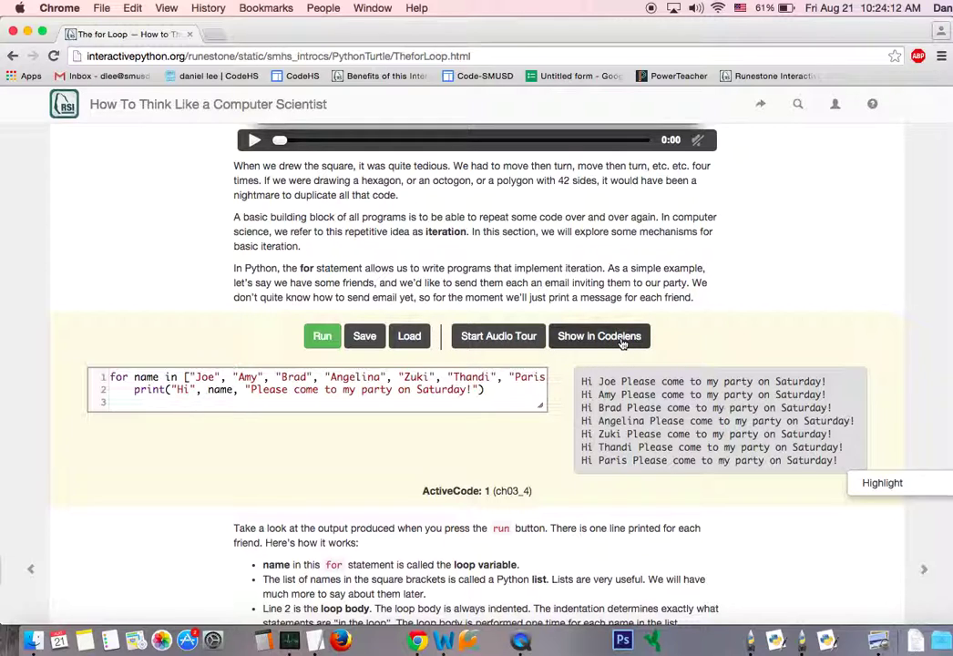
pyautogui.moveTo(235, 283); pyautogui.dragTo(438, 519)
pyautogui.click(430, 572)
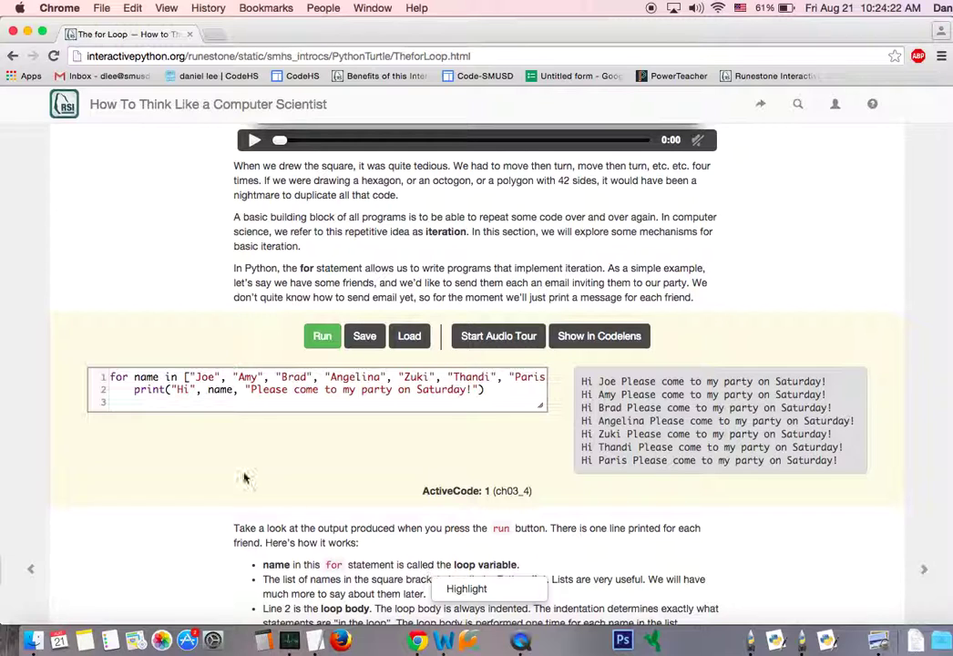
pyautogui.click(176, 382)
pyautogui.hotkey('ctrl', 'a')
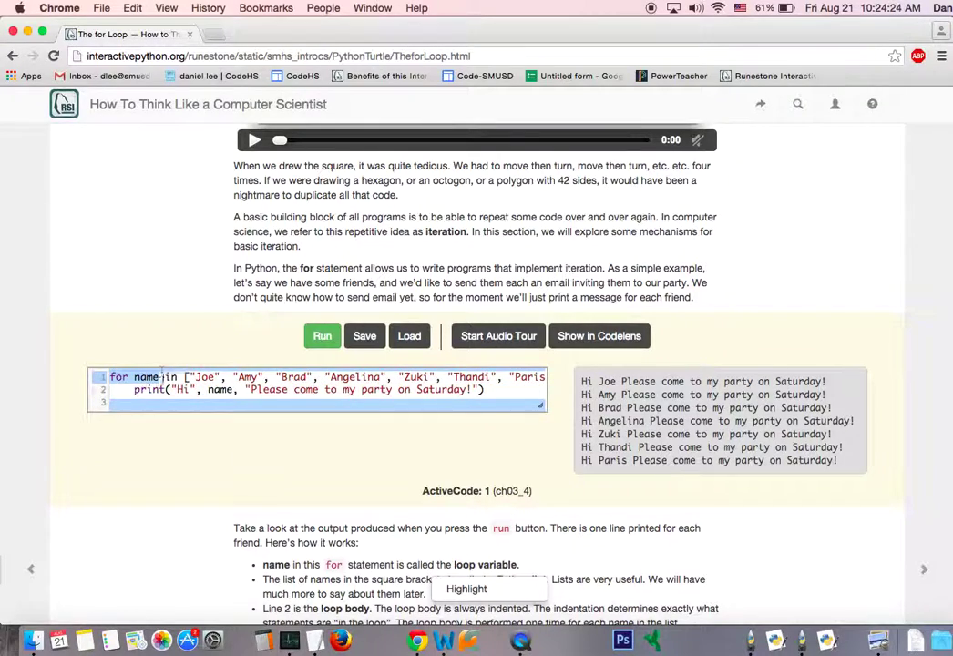
pyautogui.scroll(-5, 228, 540)
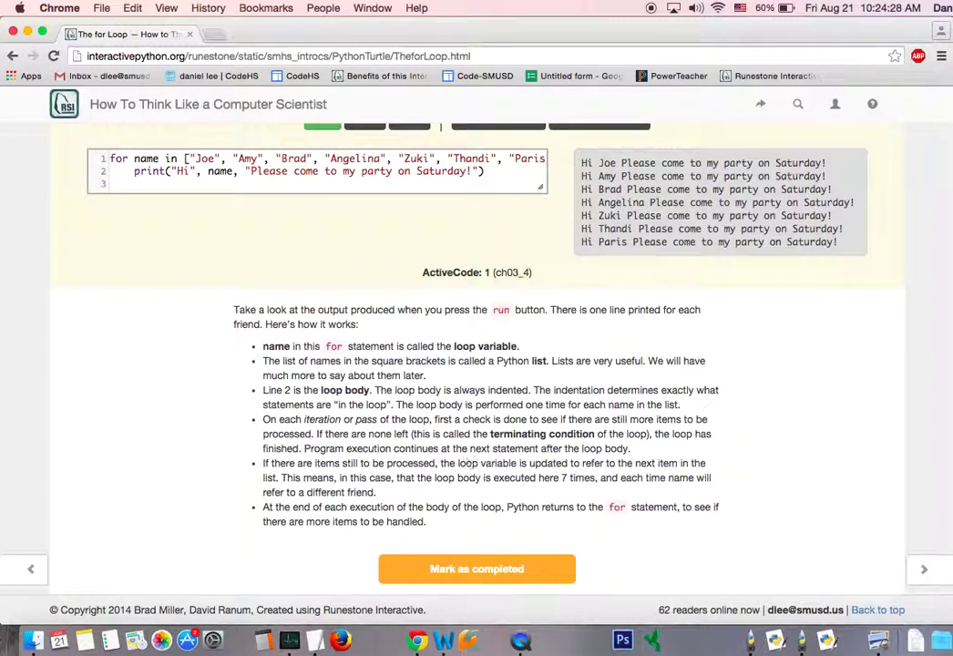
pyautogui.moveTo(437, 524); pyautogui.dragTo(238, 309)
pyautogui.scroll(1, 238, 308)
pyautogui.scroll(10, 476, 364)
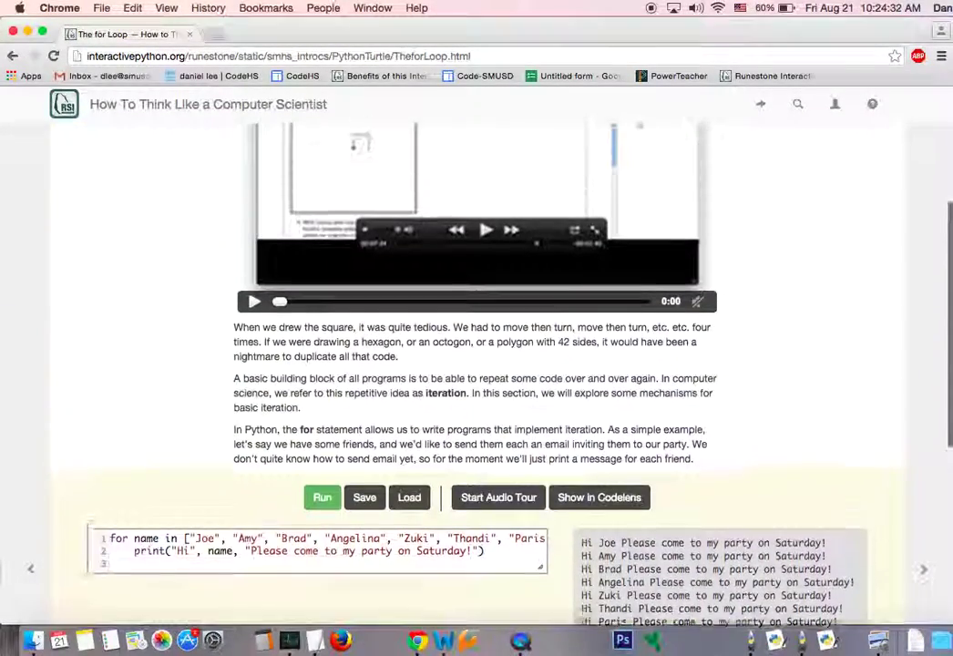
pyautogui.scroll(1, 476, 364)
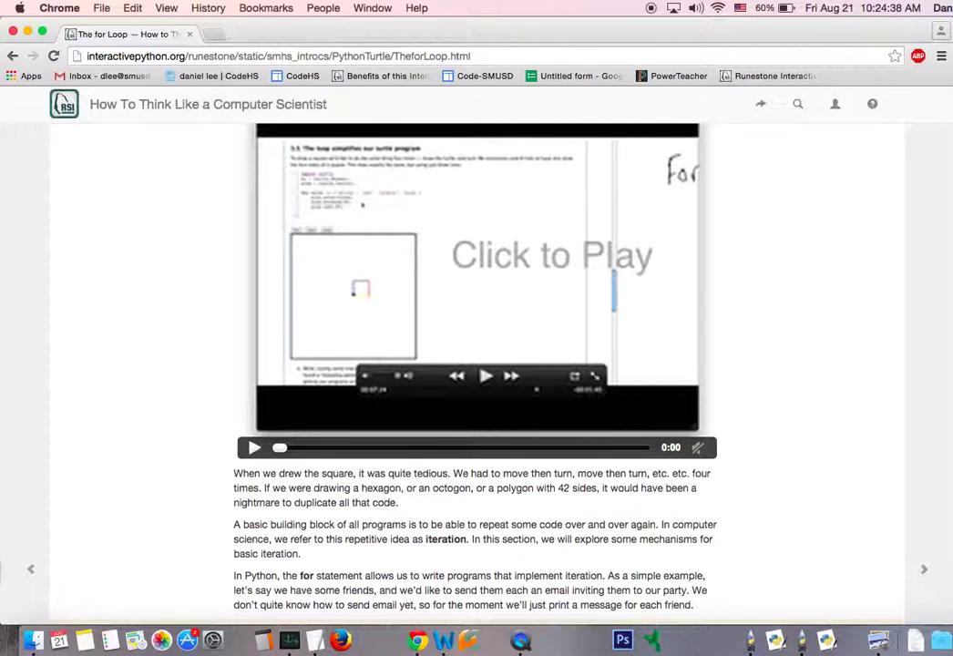
pyautogui.scroll(-3, 476, 364)
pyautogui.scroll(2, 476, 365)
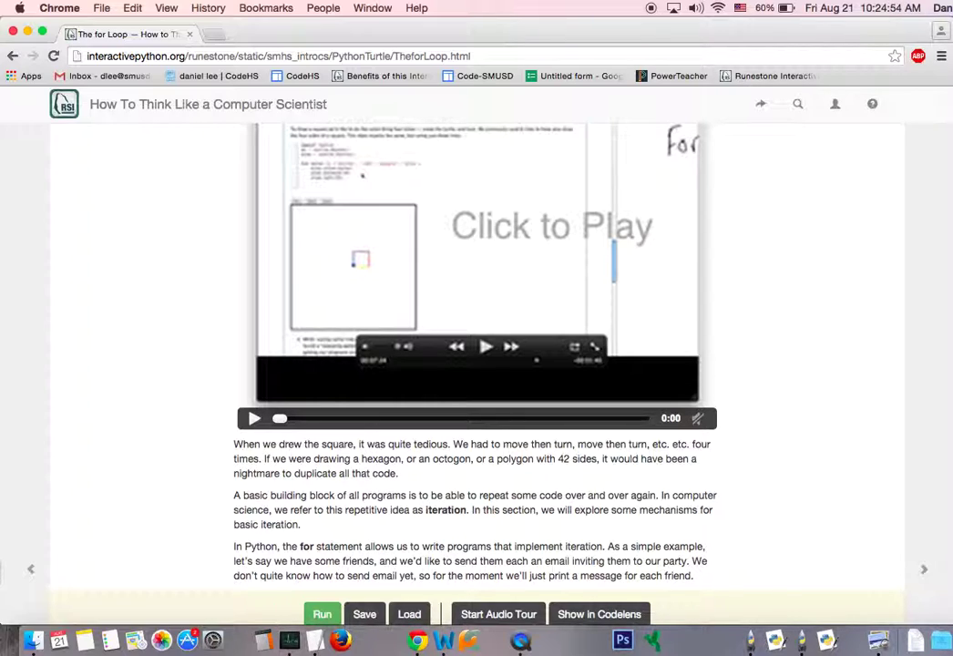
pyautogui.scroll(-5, 476, 364)
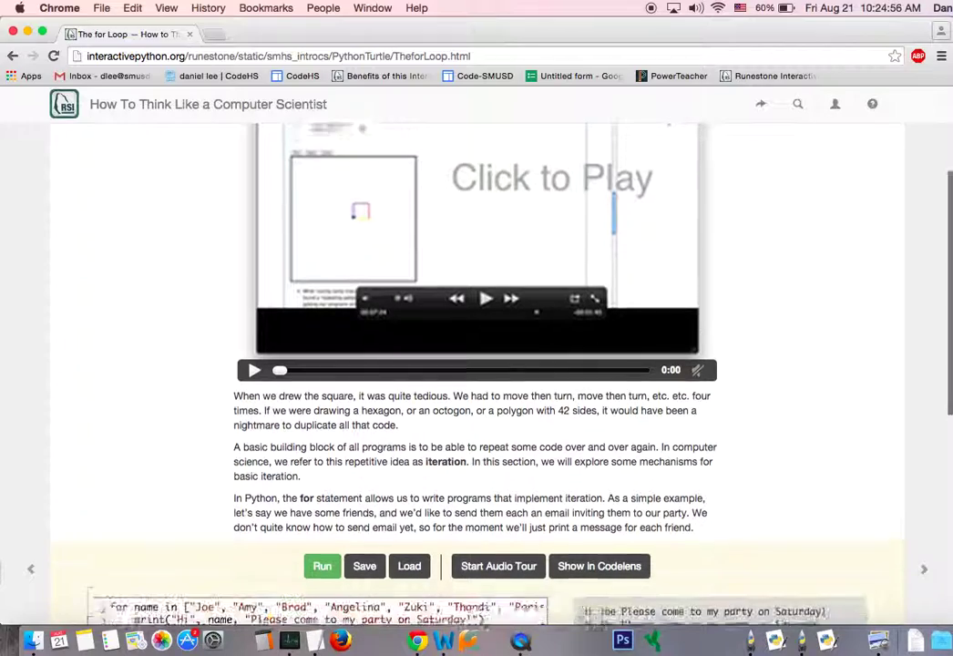
pyautogui.scroll(-6, 477, 364)
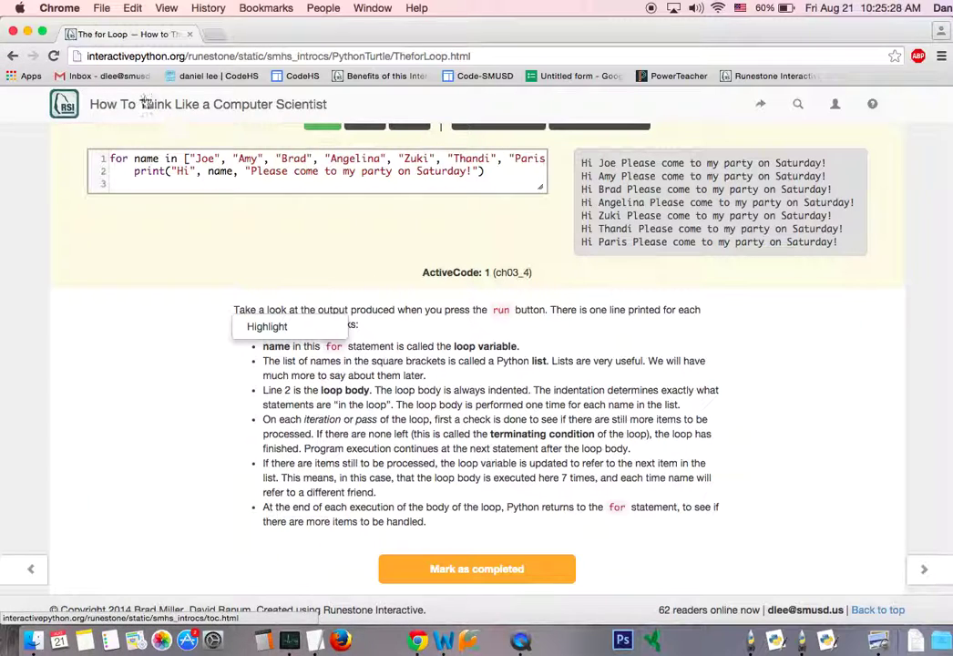
# Open Class Assignments from the Table of Contents and scroll to Monday 8-17-15.
pyautogui.click(192, 105)
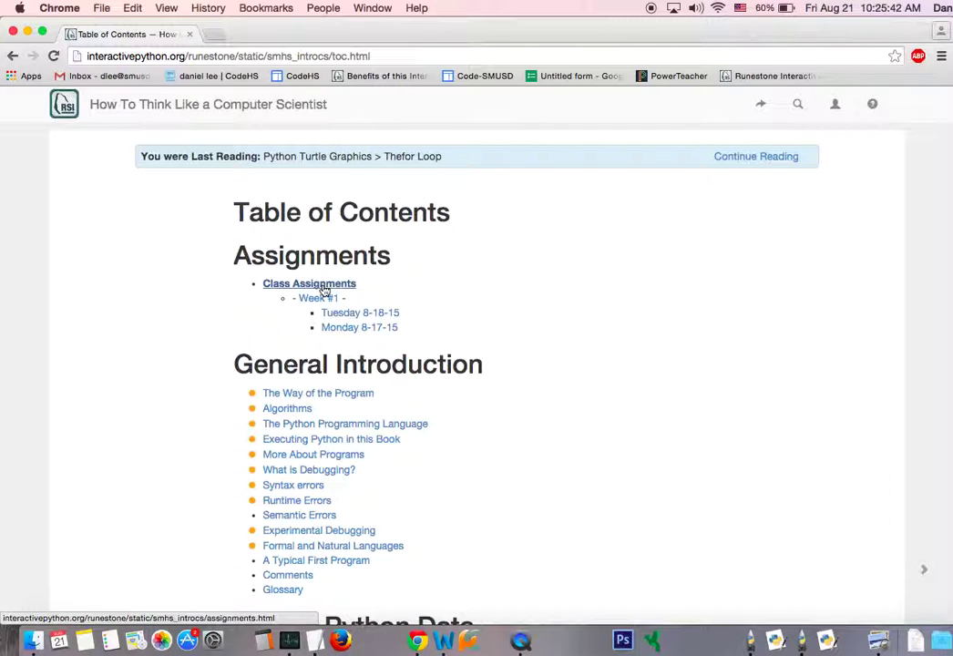
pyautogui.click(323, 285)
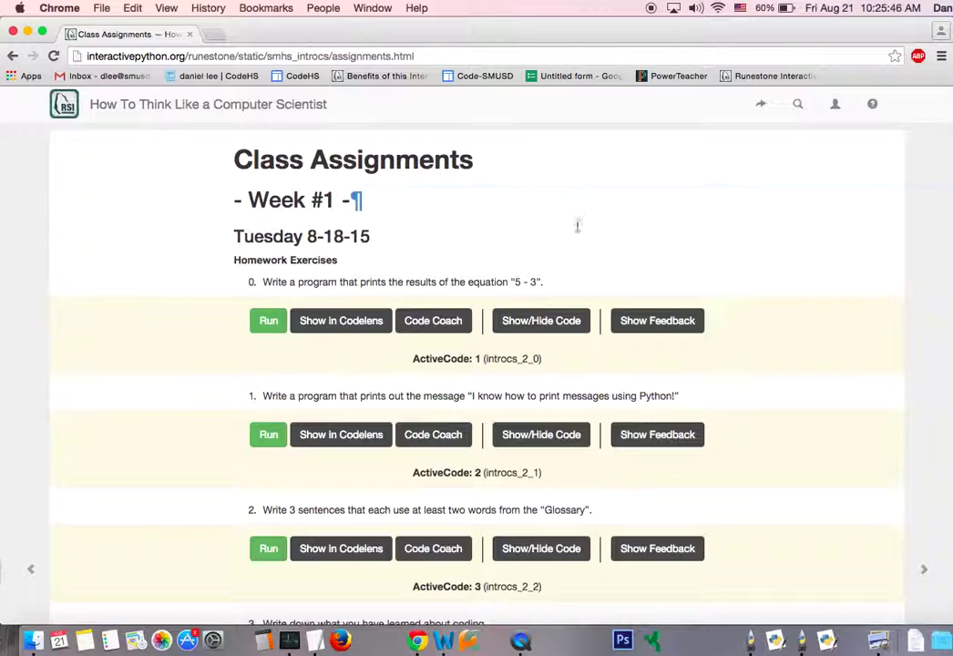
pyautogui.moveTo(369, 200); pyautogui.dragTo(726, 372)
pyautogui.click(726, 372)
pyautogui.scroll(5, 726, 374)
pyautogui.scroll(-5, 749, 240)
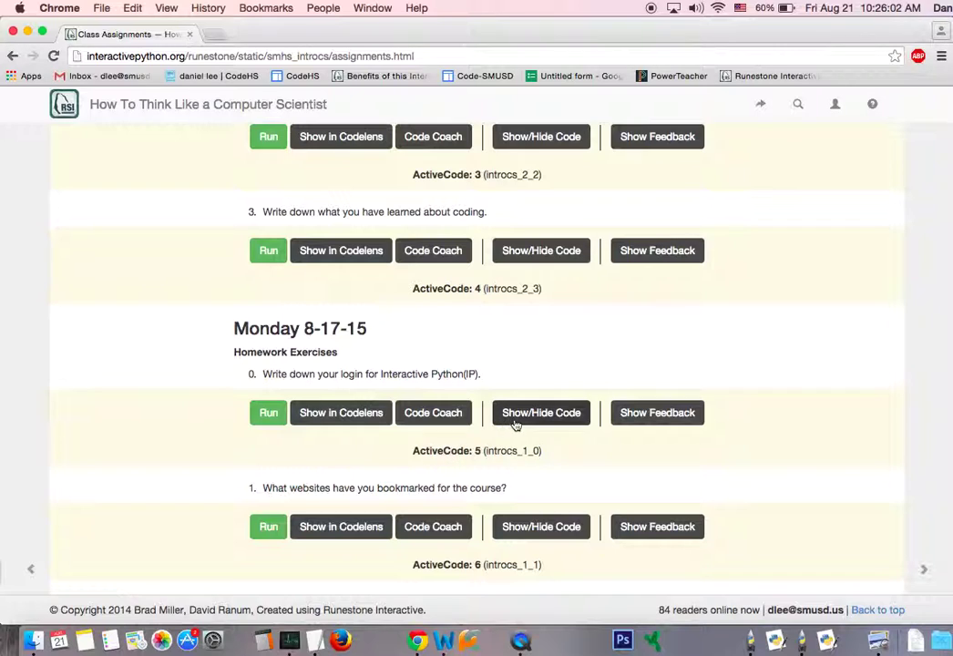
# Reveal the ActiveCode 5 editor under the login exercise and read its prompt.
pyautogui.click(541, 412)
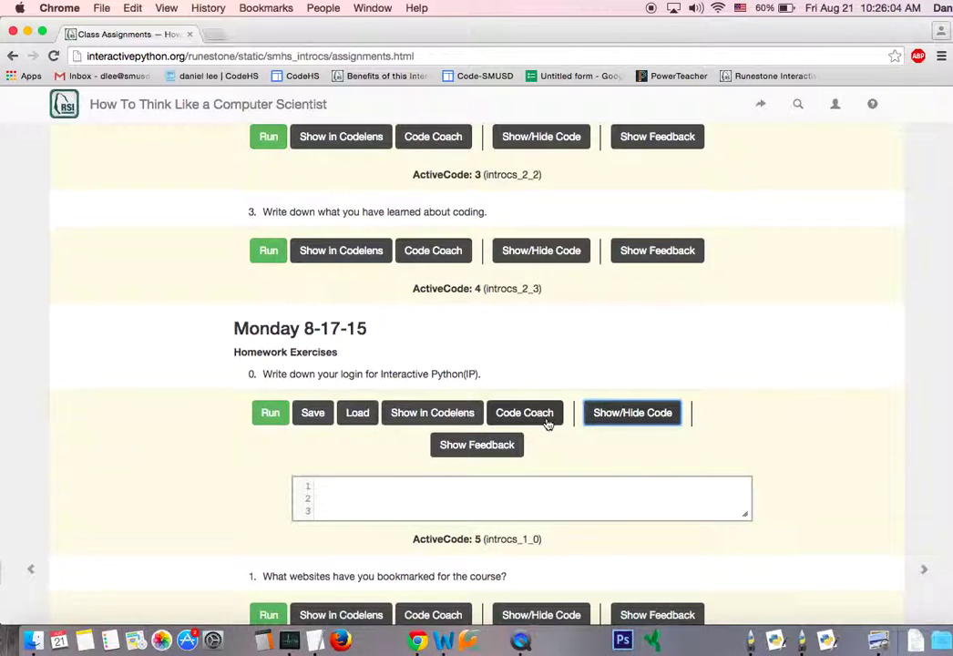
pyautogui.click(616, 418)
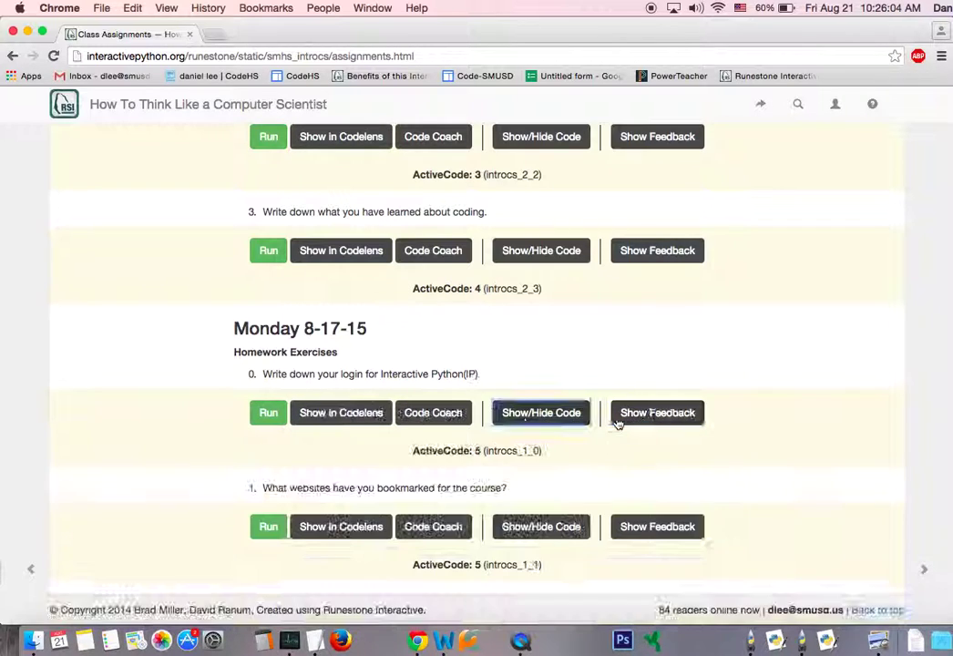
pyautogui.click(541, 419)
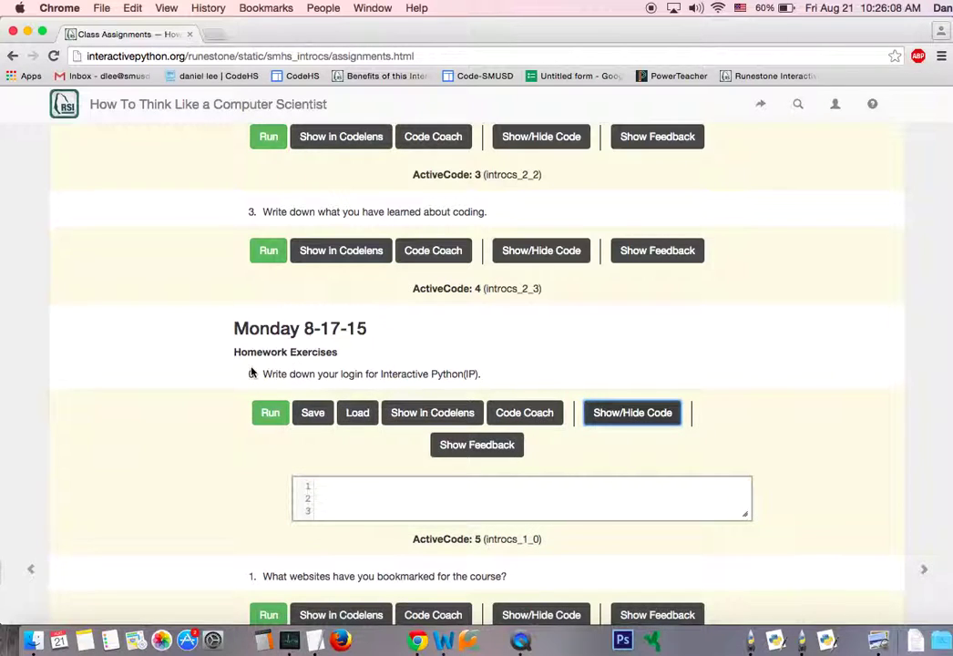
pyautogui.moveTo(264, 373); pyautogui.dragTo(510, 374)
pyautogui.click(515, 378)
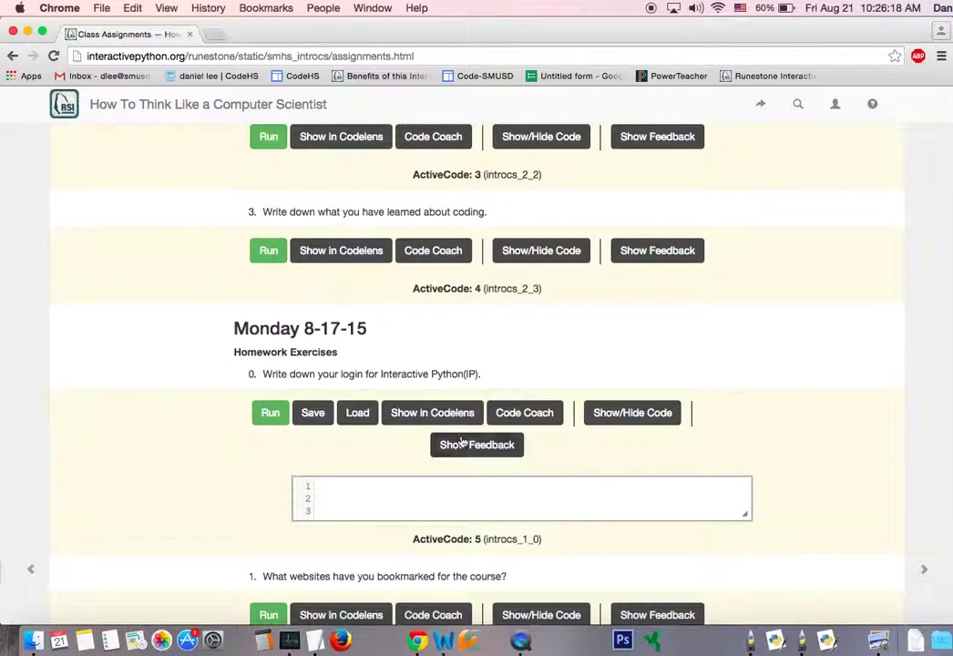
# Click into the empty ActiveCode 5 answer box and select all its contents.
pyautogui.click(436, 500)
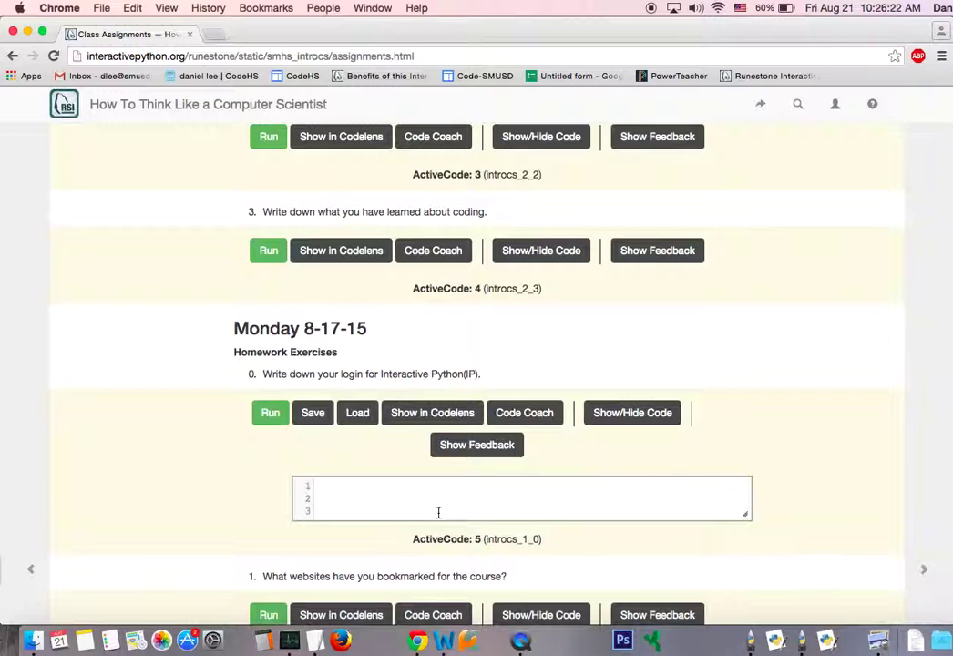
pyautogui.rightClick(438, 511)
pyautogui.click(399, 492)
pyautogui.press('super+a')
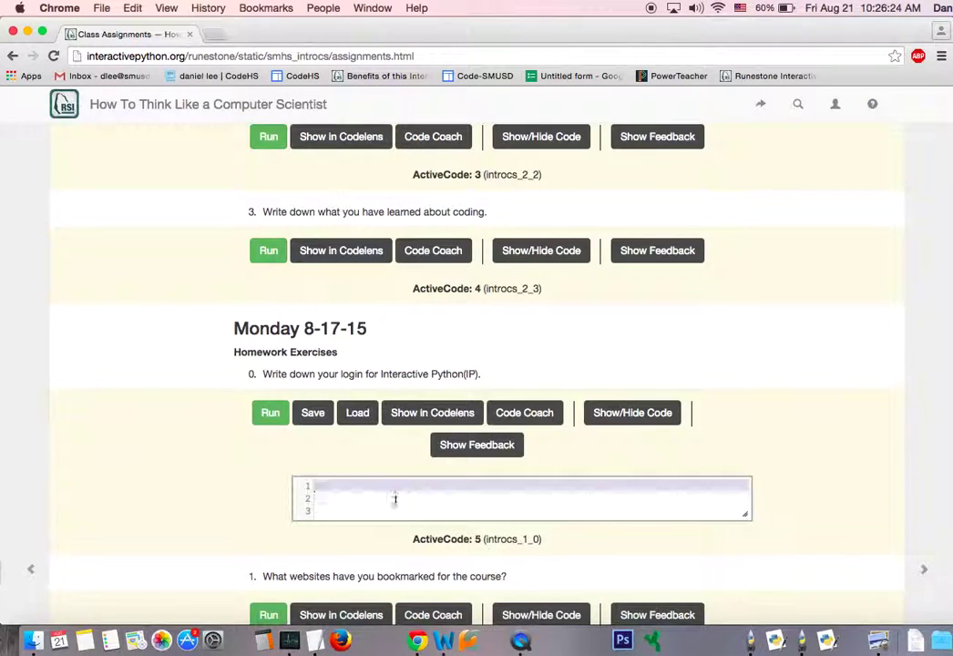
pyautogui.click(402, 514)
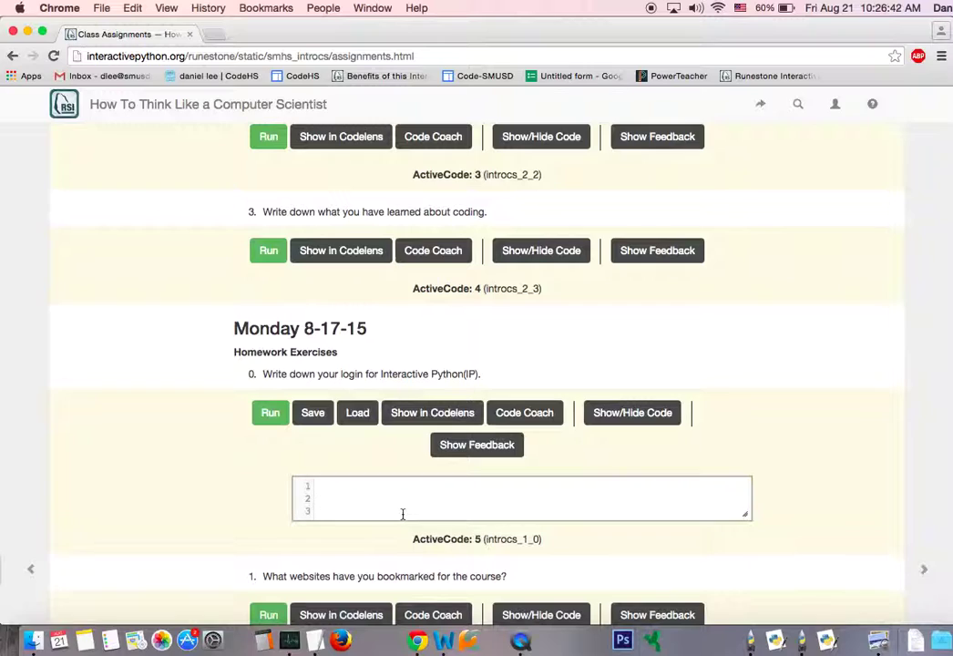
# Type a line of placeholder letters on line 1 and trim its end.
pyautogui.click(385, 496)
pyautogui.click(387, 491)
pyautogui.write('wklfjsdjaflskdjflkjasdflkjldfsakjajsdflkjsadklfjklsd')
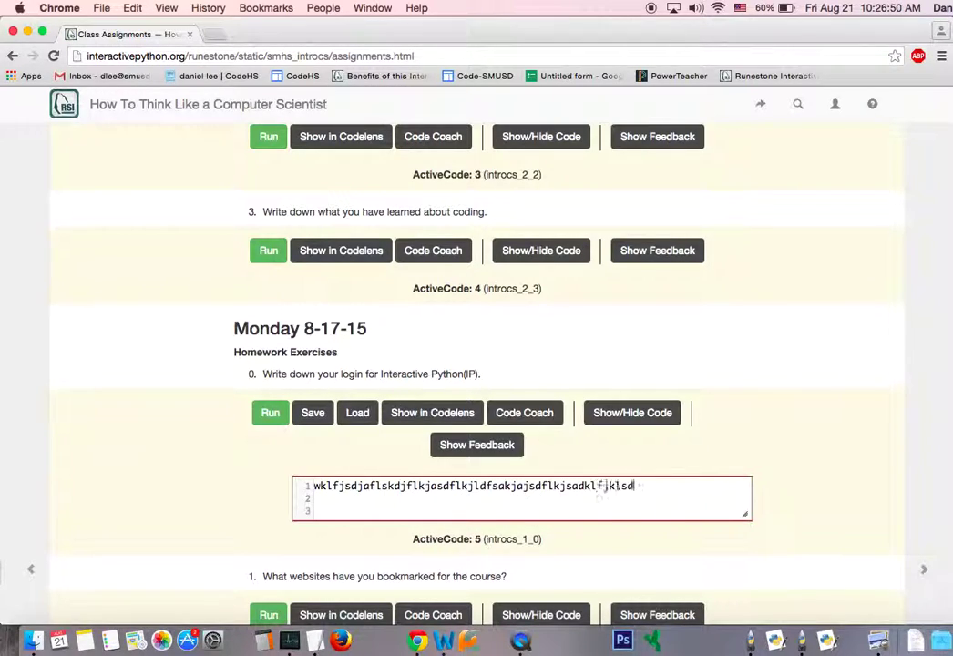
pyautogui.write('fjlksdajfljdfskljlkfsjlkdjlkasfjklsjadfkljsaldkjlksfajlk')
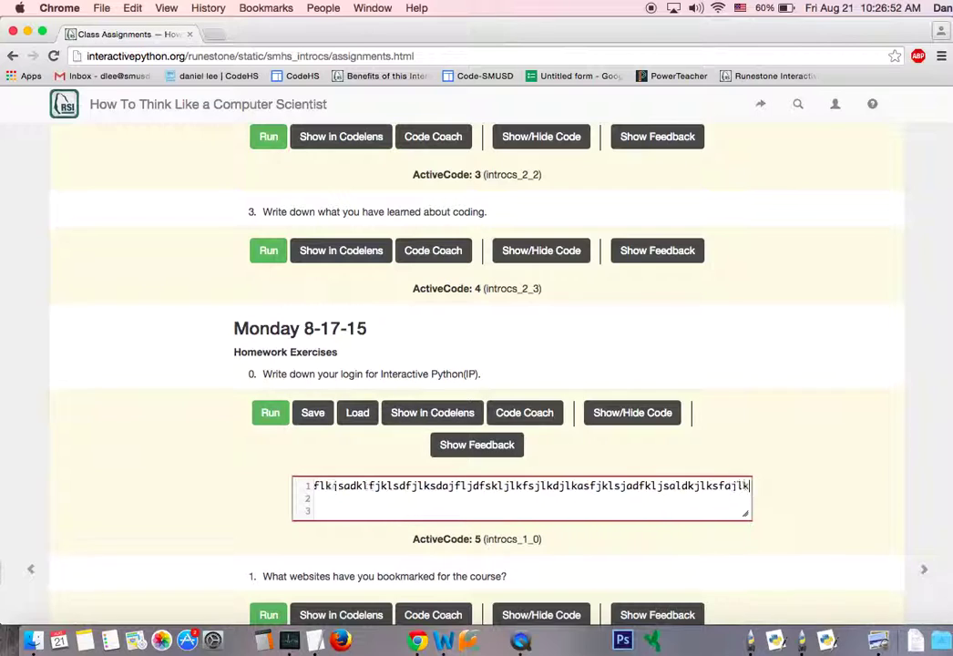
pyautogui.write('lkjslkjflk')
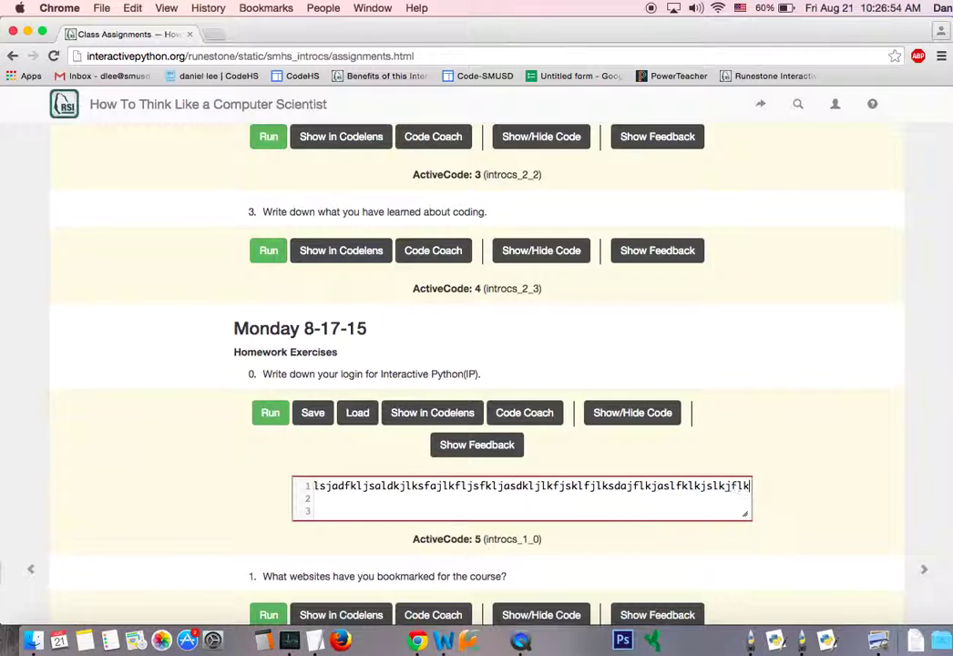
pyautogui.write(';sadjf;d')
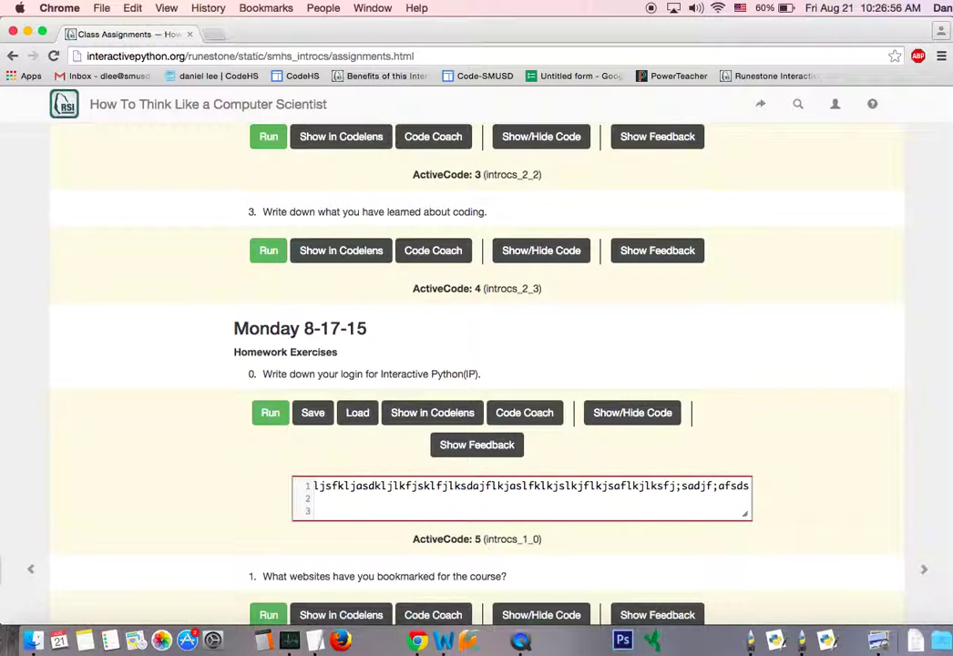
pyautogui.press('BackSpace')
pyautogui.press('BackSpace')
pyautogui.press('BackSpace')
pyautogui.press('BackSpace')
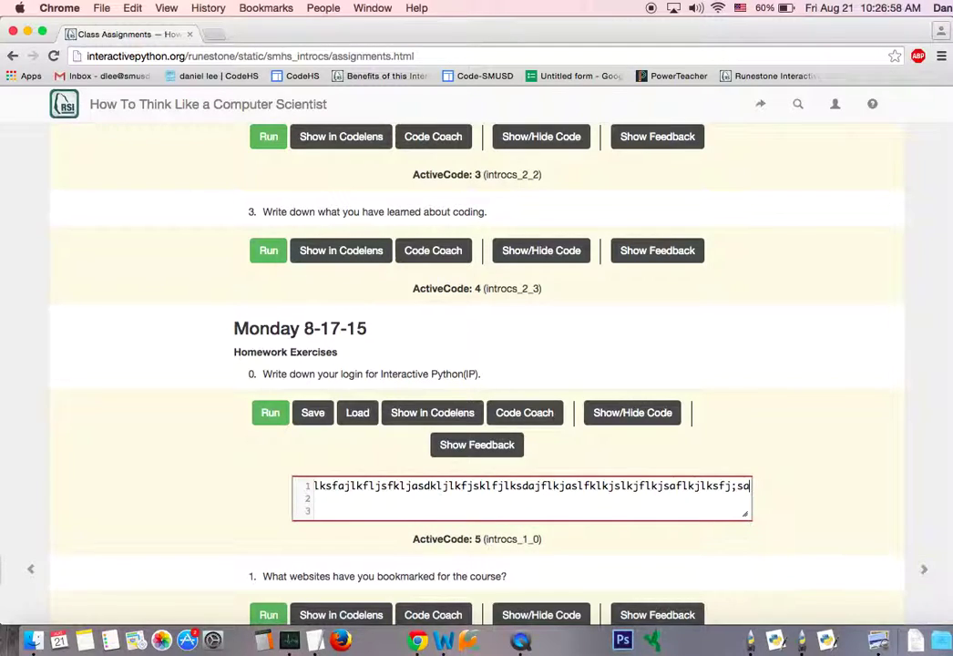
pyautogui.press('BackSpace')
pyautogui.press('BackSpace')
pyautogui.press('BackSpace')
pyautogui.press('BackSpace')
pyautogui.press('BackSpace')
pyautogui.press('BackSpace')
pyautogui.press('BackSpace')
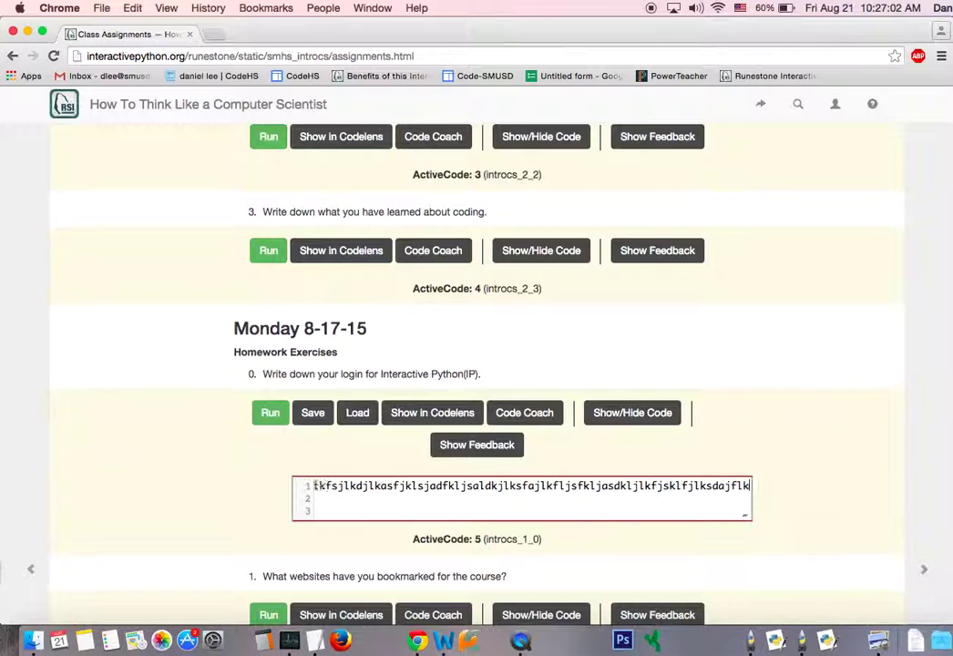
pyautogui.press('BackSpace')
pyautogui.press('BackSpace')
pyautogui.press('BackSpace')
pyautogui.press('BackSpace')
pyautogui.press('BackSpace')
pyautogui.press('BackSpace')
pyautogui.press('BackSpace')
pyautogui.press('BackSpace')
pyautogui.press('BackSpace')
pyautogui.press('BackSpace')
pyautogui.press('BackSpace')
pyautogui.press('BackSpace')
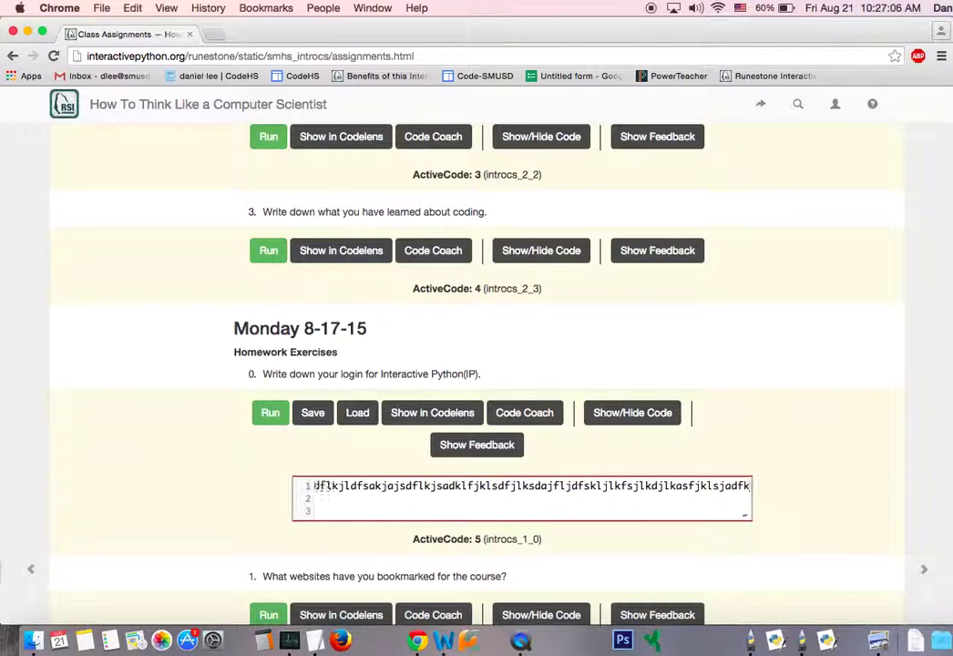
pyautogui.press('BackSpace')
pyautogui.press('BackSpace')
pyautogui.press('BackSpace')
pyautogui.press('BackSpace')
pyautogui.press('BackSpace')
pyautogui.press('BackSpace')
pyautogui.press('BackSpace')
pyautogui.press('BackSpace')
pyautogui.press('BackSpace')
pyautogui.press('BackSpace')
pyautogui.press('BackSpace')
pyautogui.press('BackSpace')
pyautogui.press('BackSpace')
pyautogui.press('BackSpace')
pyautogui.press('BackSpace')
pyautogui.press('BackSpace')
pyautogui.press('BackSpace')
pyautogui.press('BackSpace')
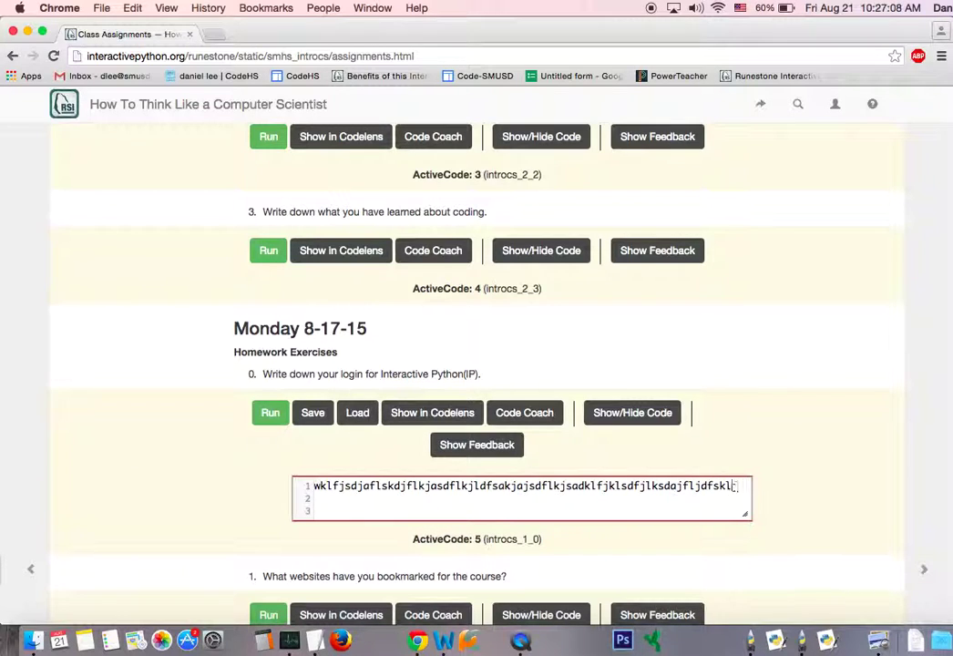
pyautogui.write('flksef')
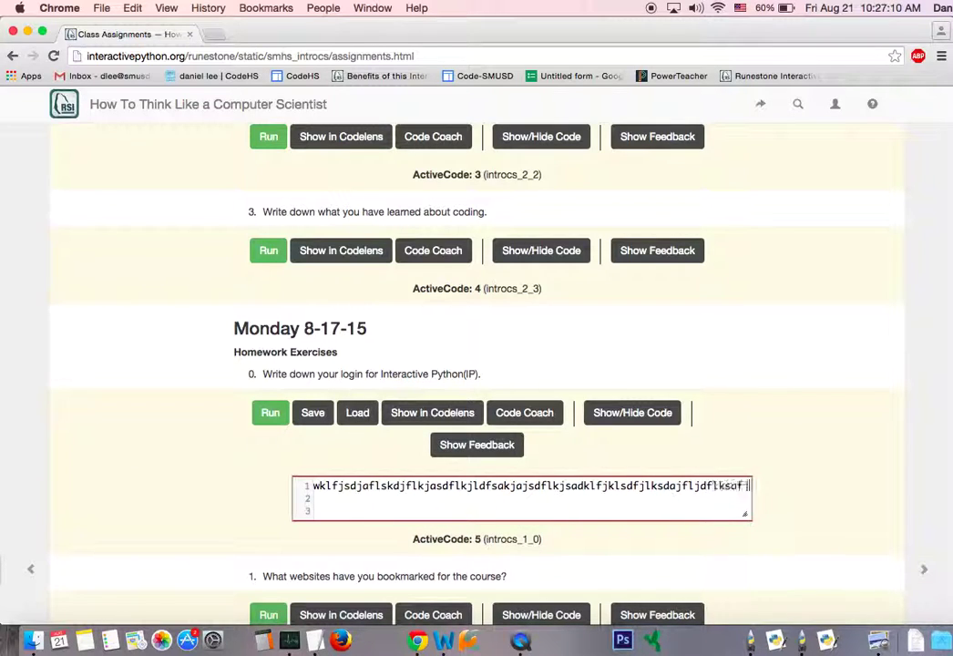
pyautogui.press('BackSpace')
pyautogui.press('BackSpace')
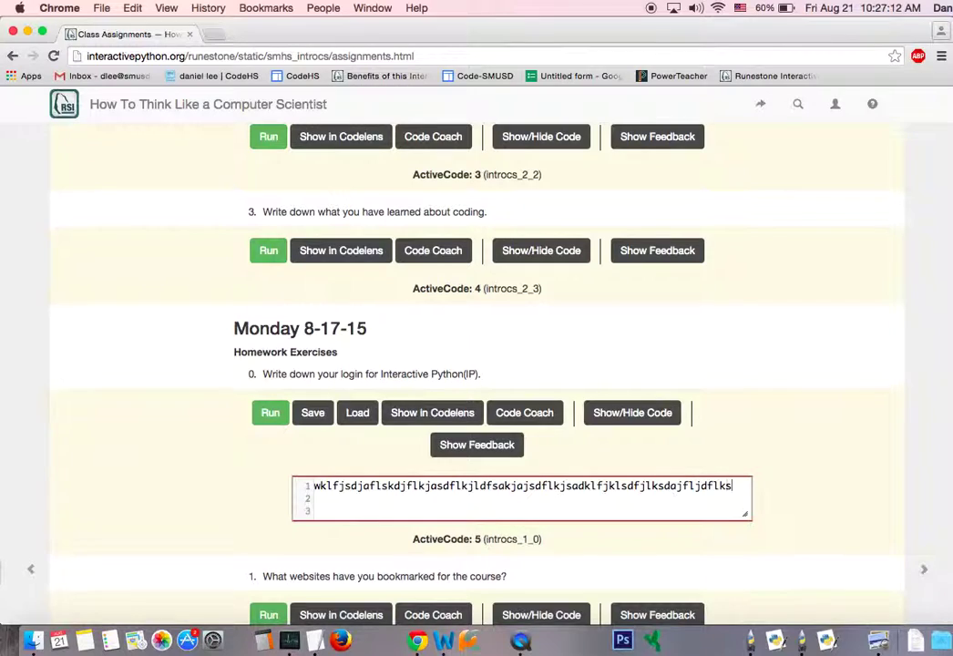
# Add three more lines of placeholder letters as lines 2–4.
pyautogui.press('Return')
pyautogui.write('saldfjlkjsadfljlksadjflkjsadlkfjlksdfjlkjsdalkjflajsdflkjsdlafkjldsjaf')
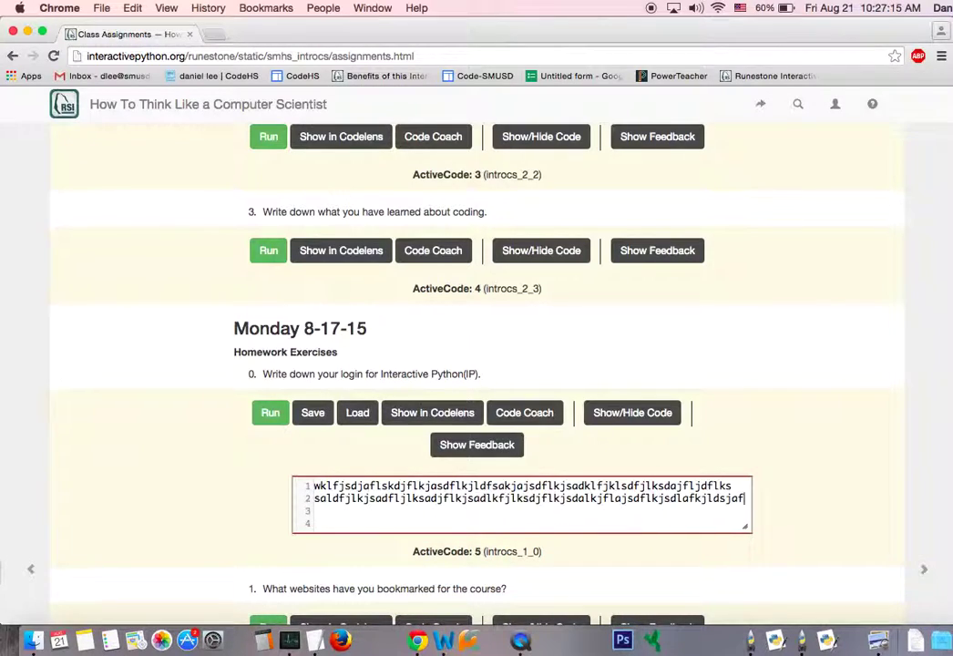
pyautogui.press('Return')
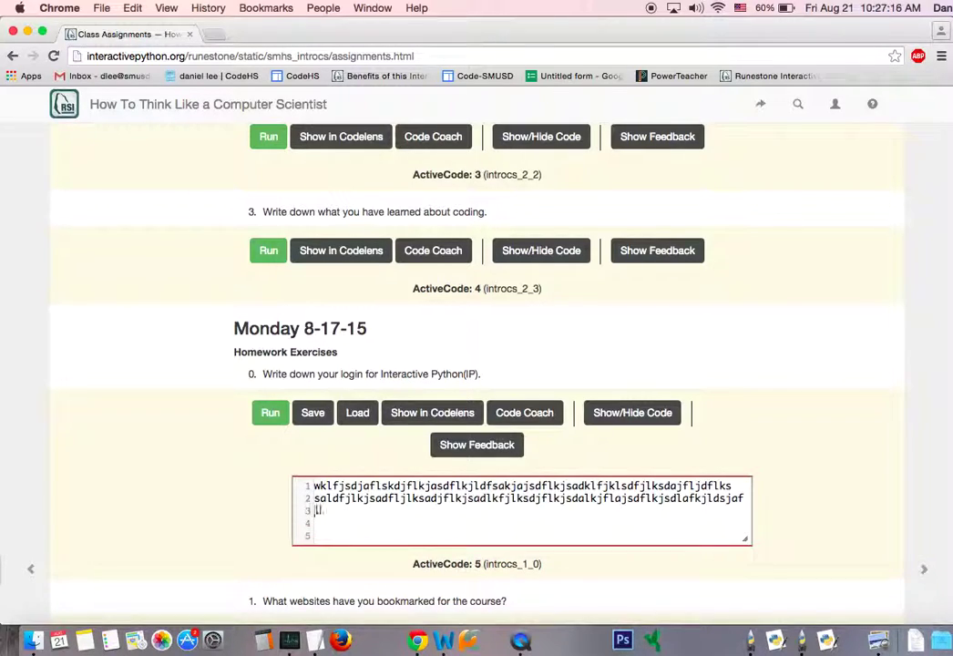
pyautogui.write('lajsdfljsadlkfjsakldfjlsadjflkdjsalkjfdslkjldksafjlkjalfkdjlaksdjfljas')
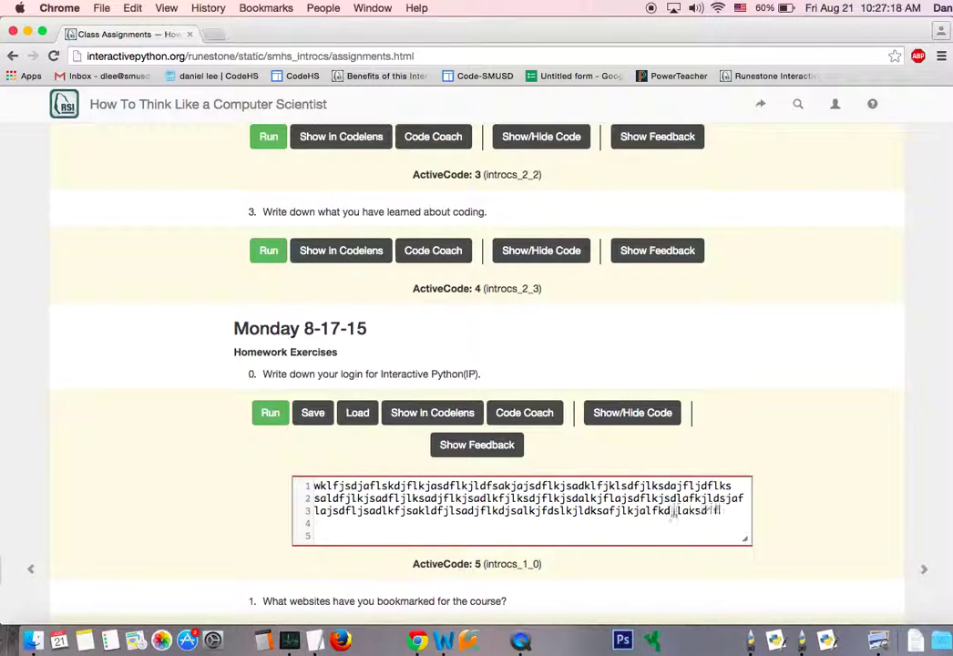
pyautogui.press('Return')
pyautogui.write('laksdjflksajdflkjsdalkfjlkasdjflkasjfkljsadlkf')
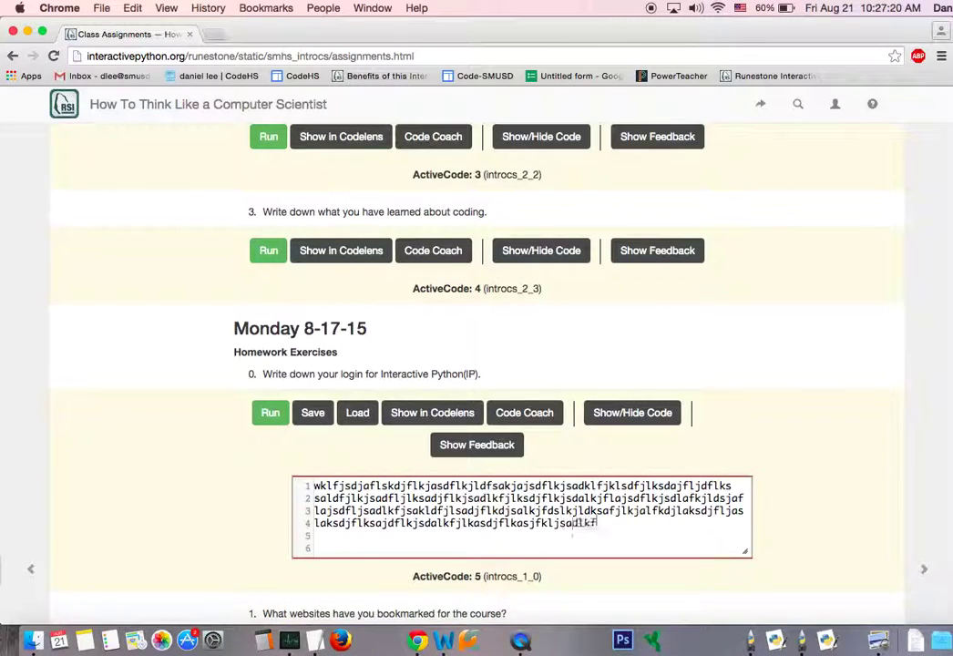
pyautogui.write('jklasfjlsdajlksdjflkjkj')
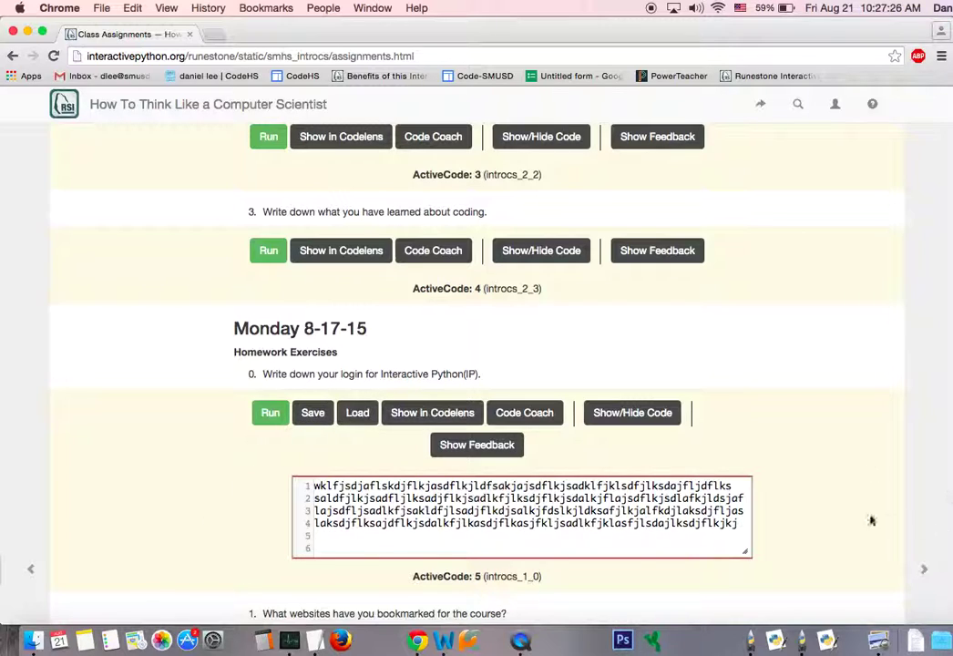
pyautogui.scroll(-3, 870, 517)
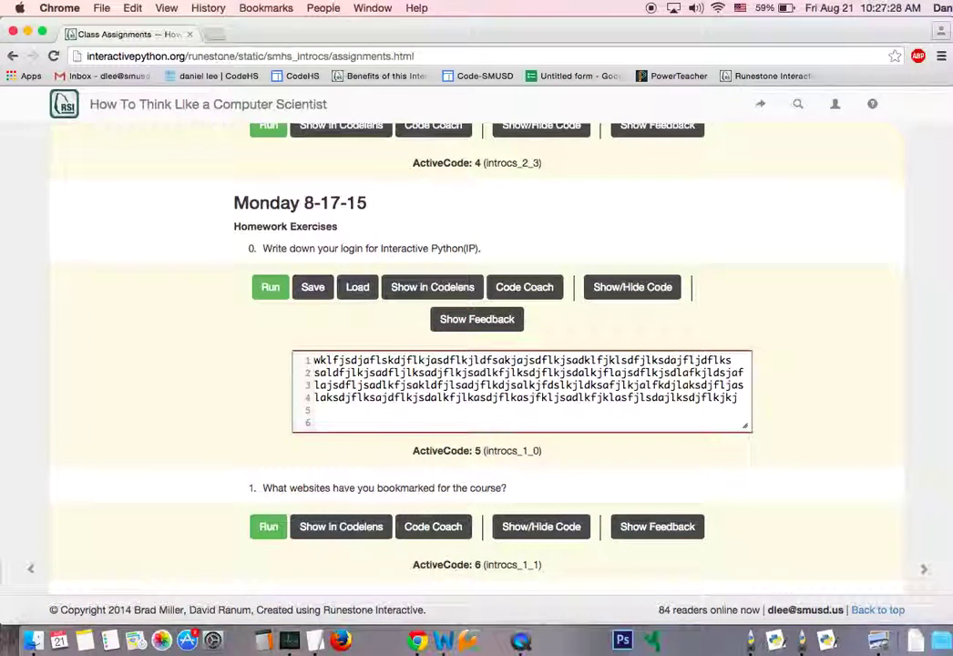
pyautogui.scroll(2, 476, 364)
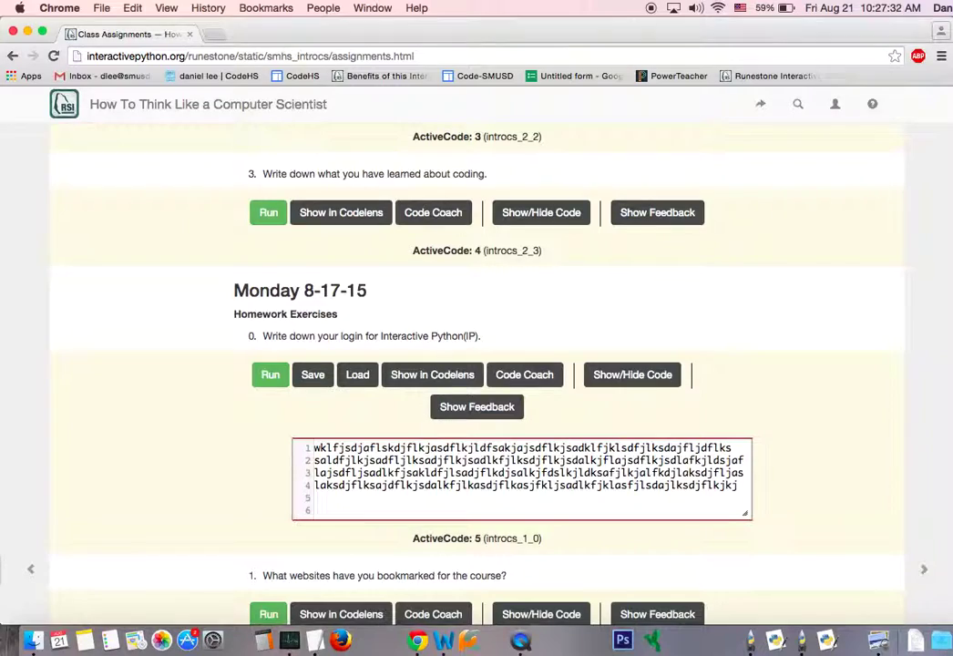
pyautogui.scroll(5, 476, 364)
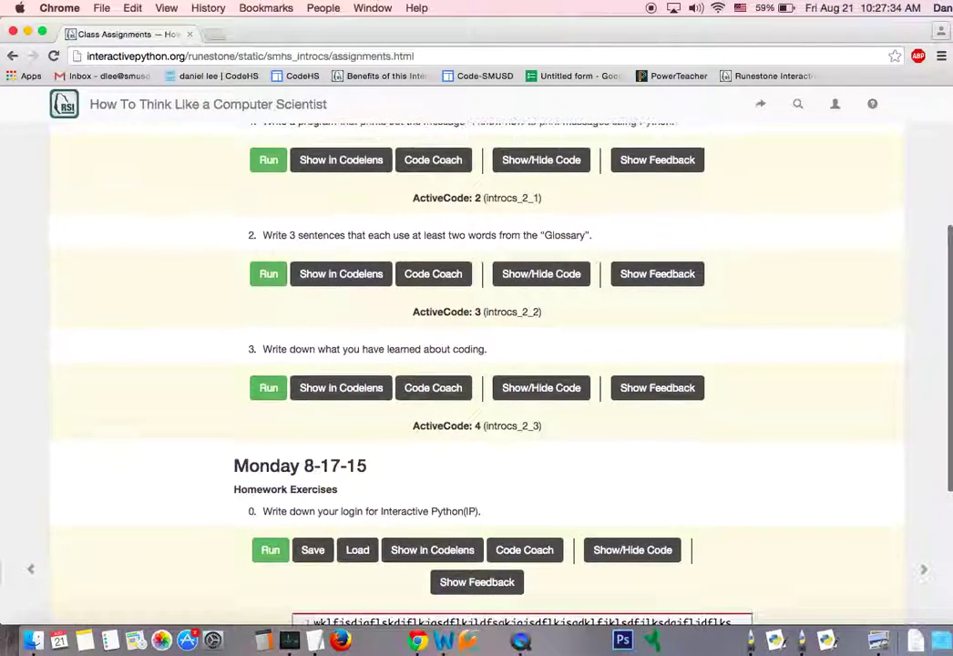
pyautogui.scroll(4, 477, 364)
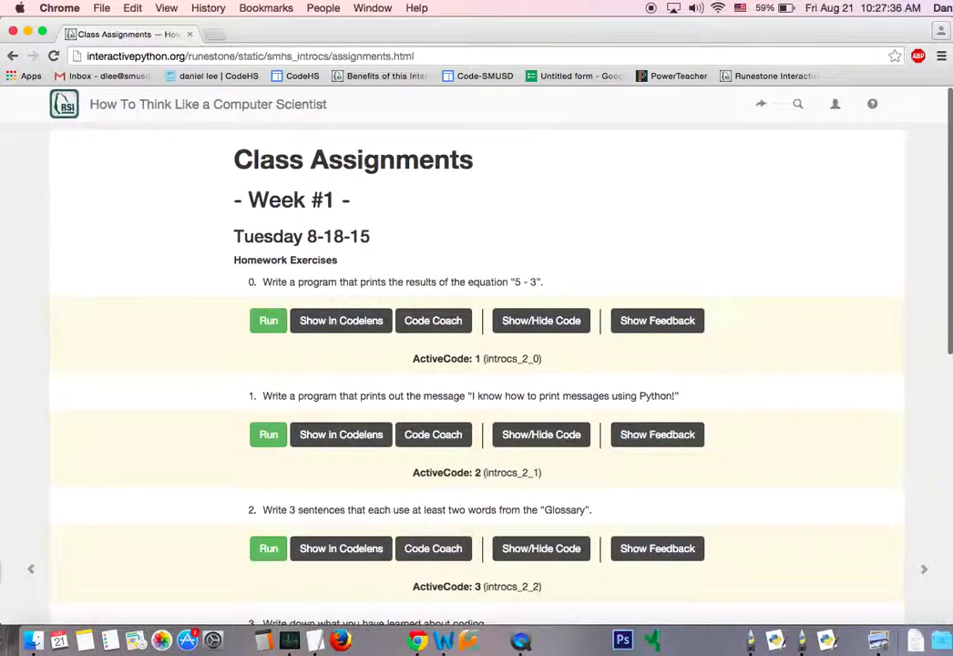
pyautogui.scroll(-2, 477, 364)
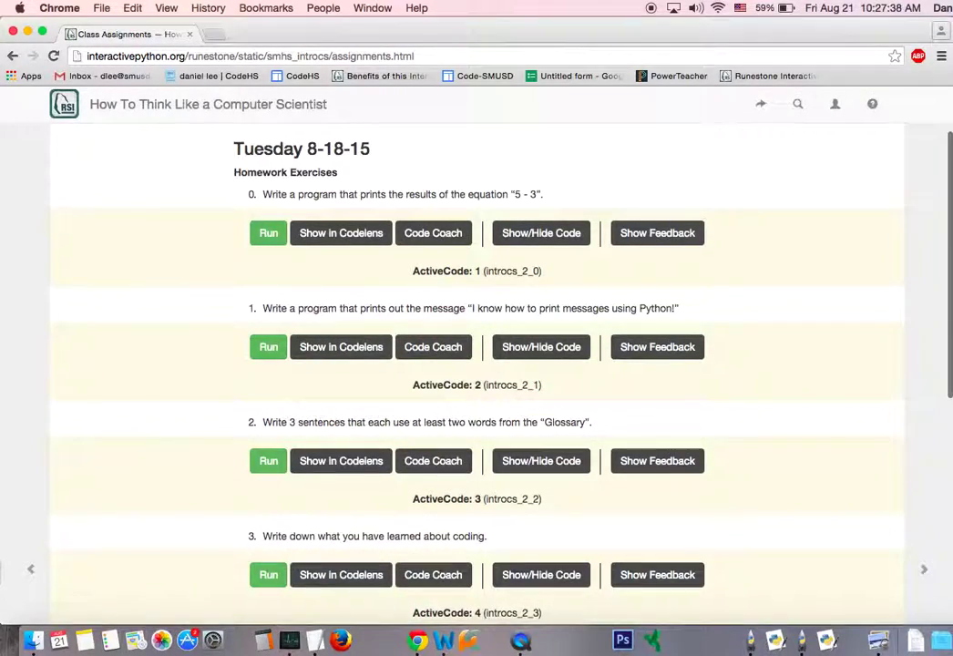
pyautogui.scroll(-10, 476, 364)
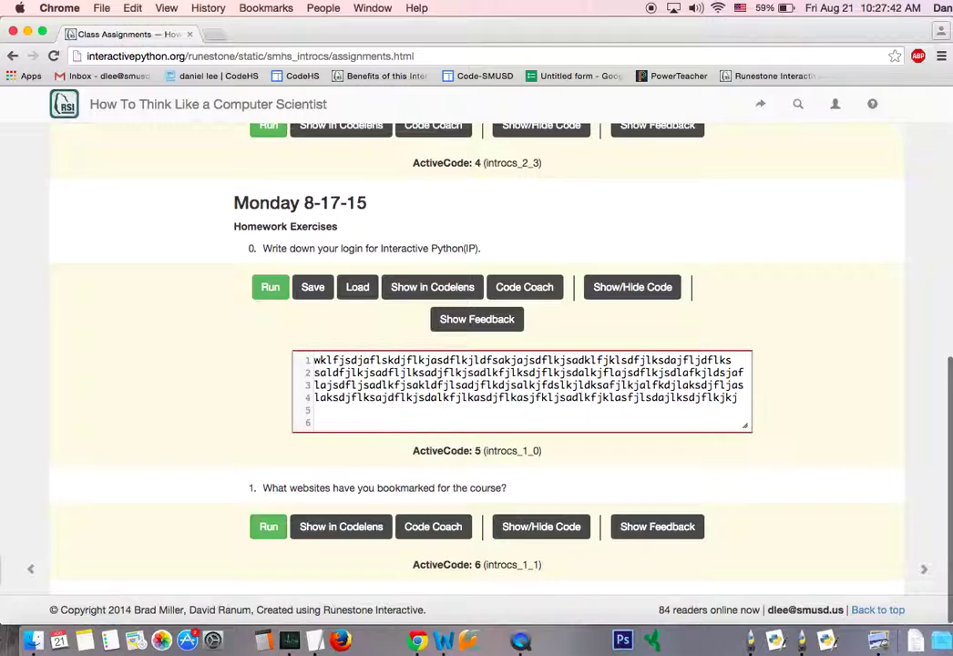
pyautogui.scroll(12, 477, 364)
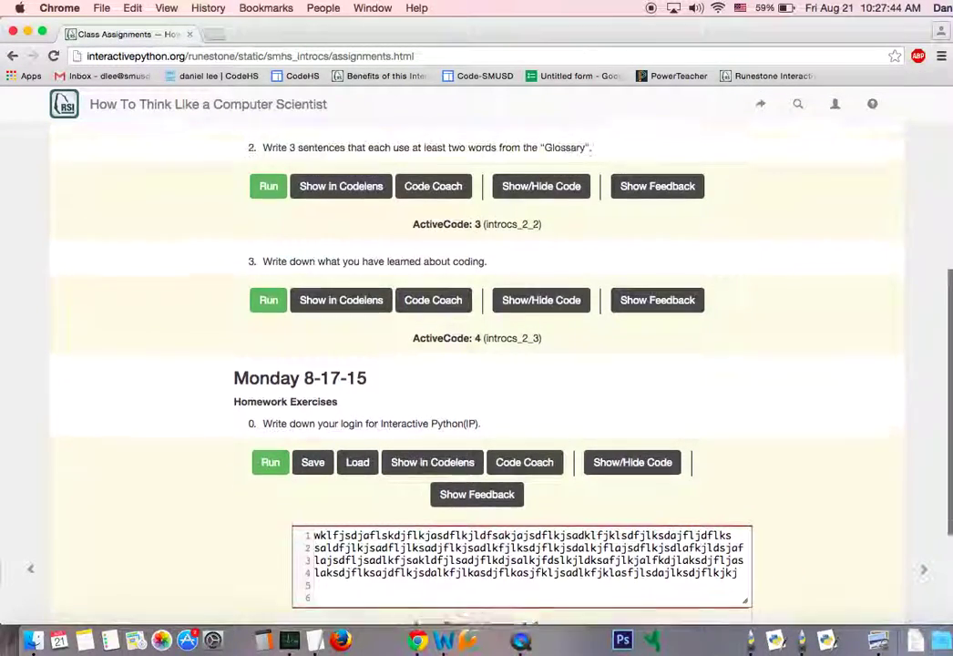
pyautogui.scroll(-2, 476, 364)
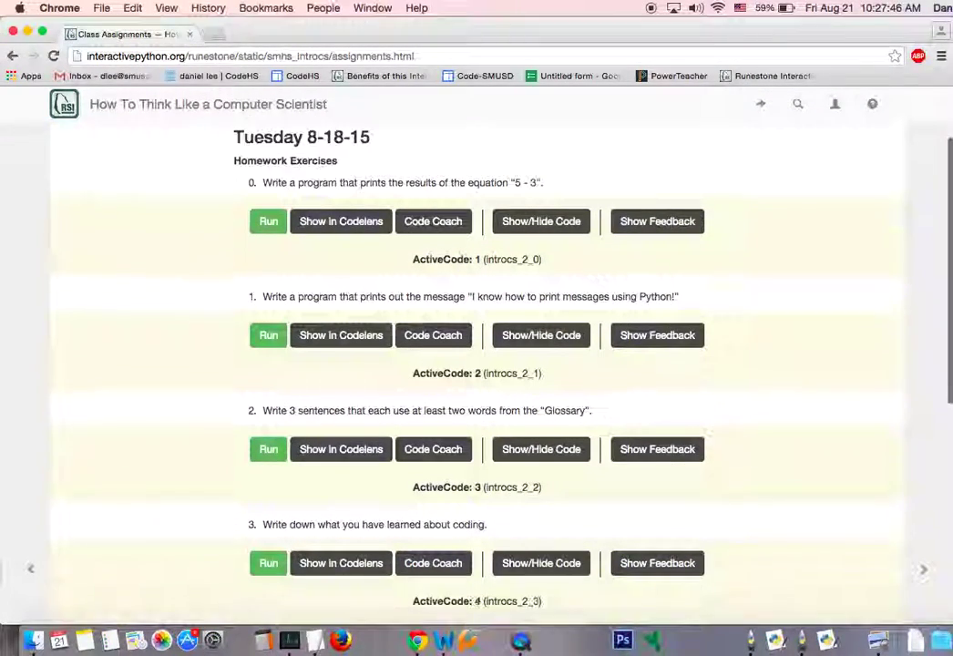
pyautogui.scroll(-3, 476, 365)
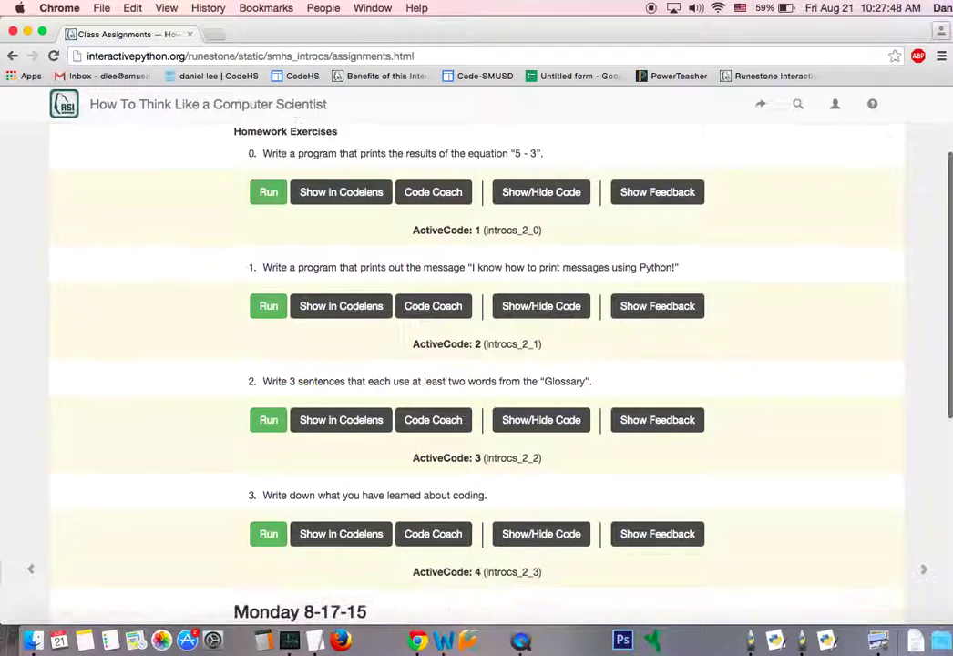
pyautogui.scroll(5, 477, 364)
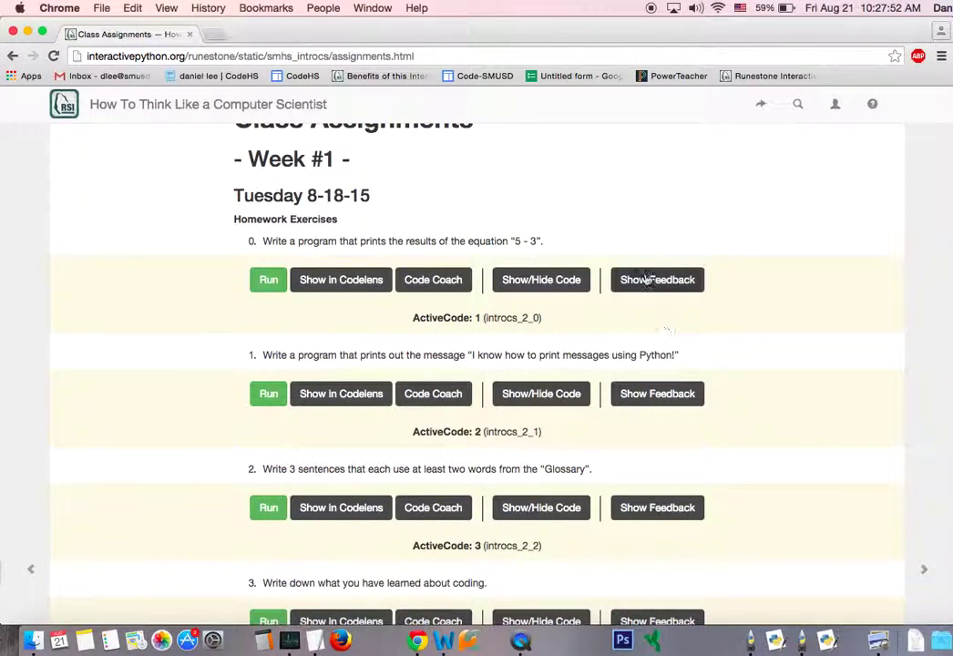
pyautogui.moveTo(375, 195); pyautogui.dragTo(745, 563)
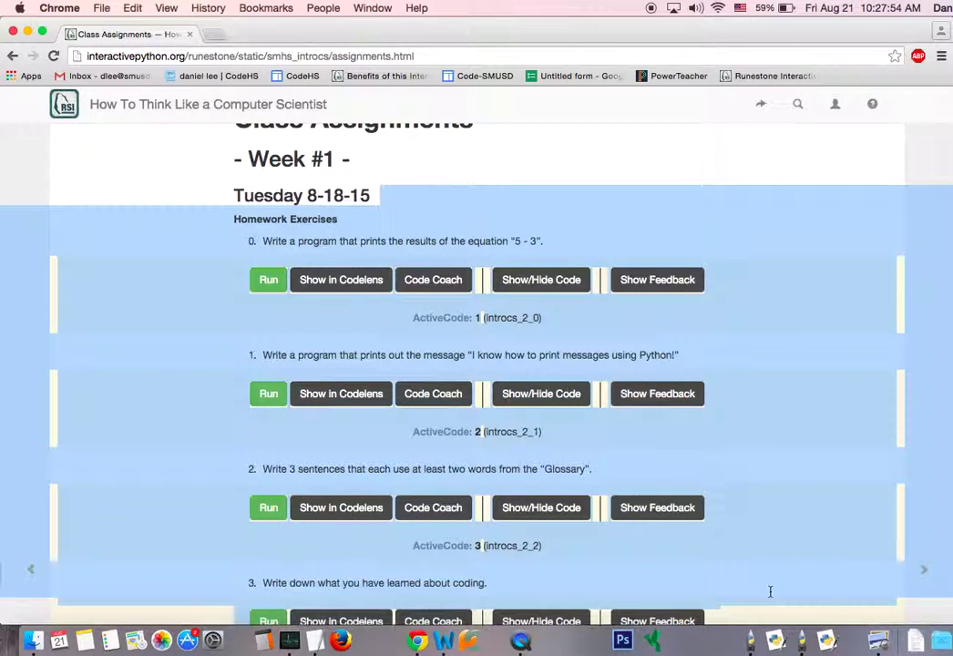
pyautogui.click(770, 592)
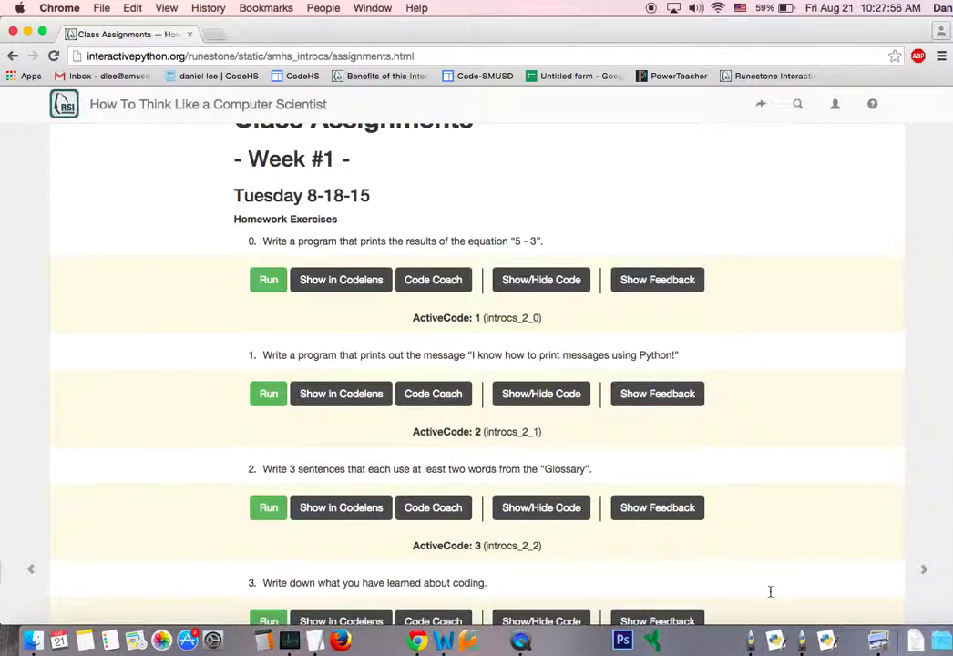